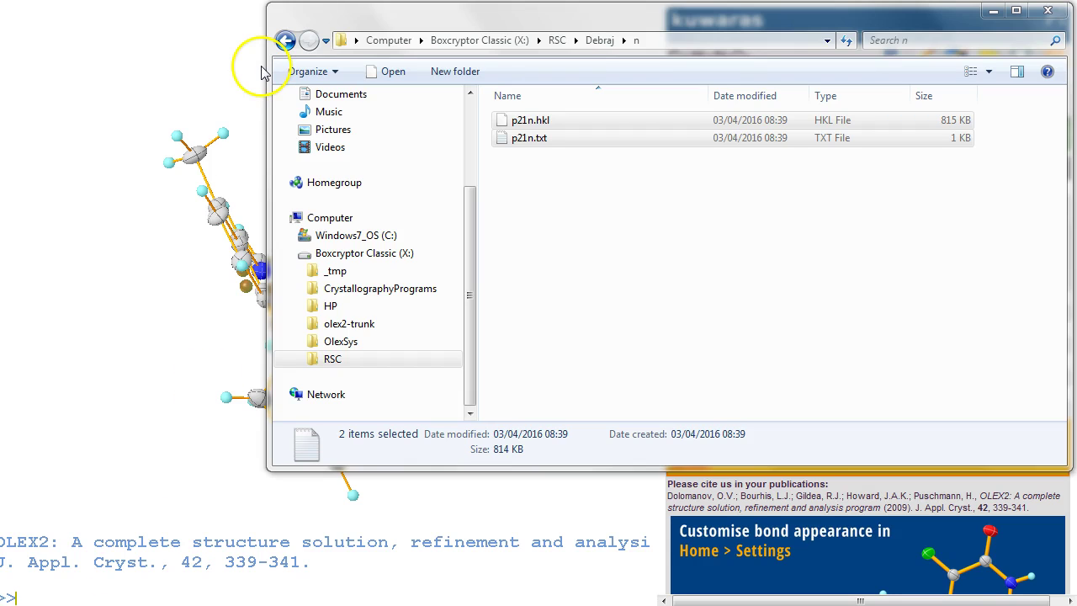
Step: Rename p21n.txt to p21n.ins and accept the extension-change warning
{"action": "left_click", "coordinate": [540, 149]}
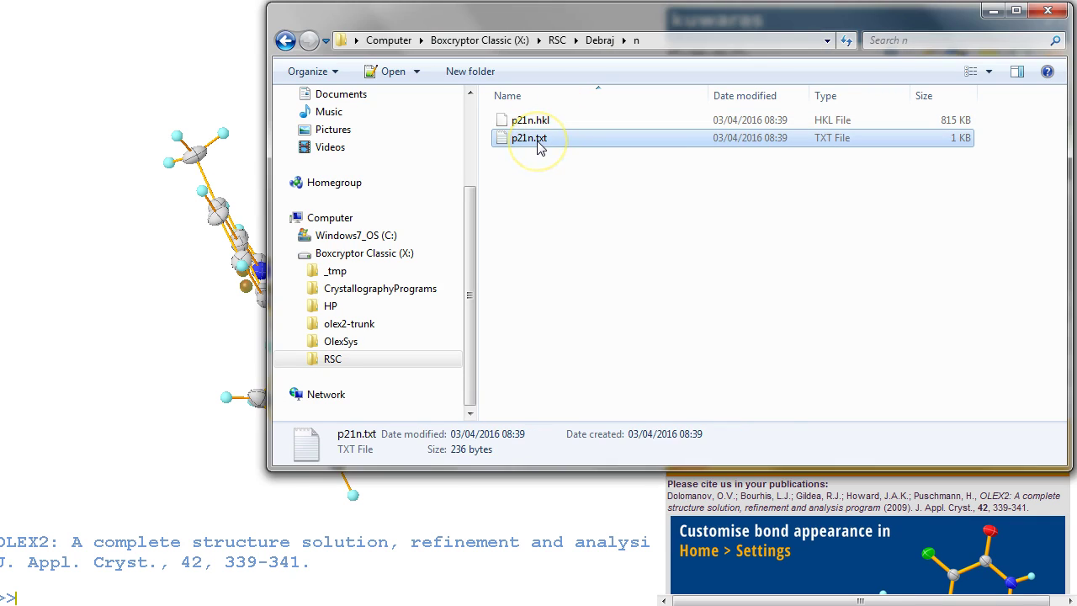
{"action": "right_click", "coordinate": [540, 147]}
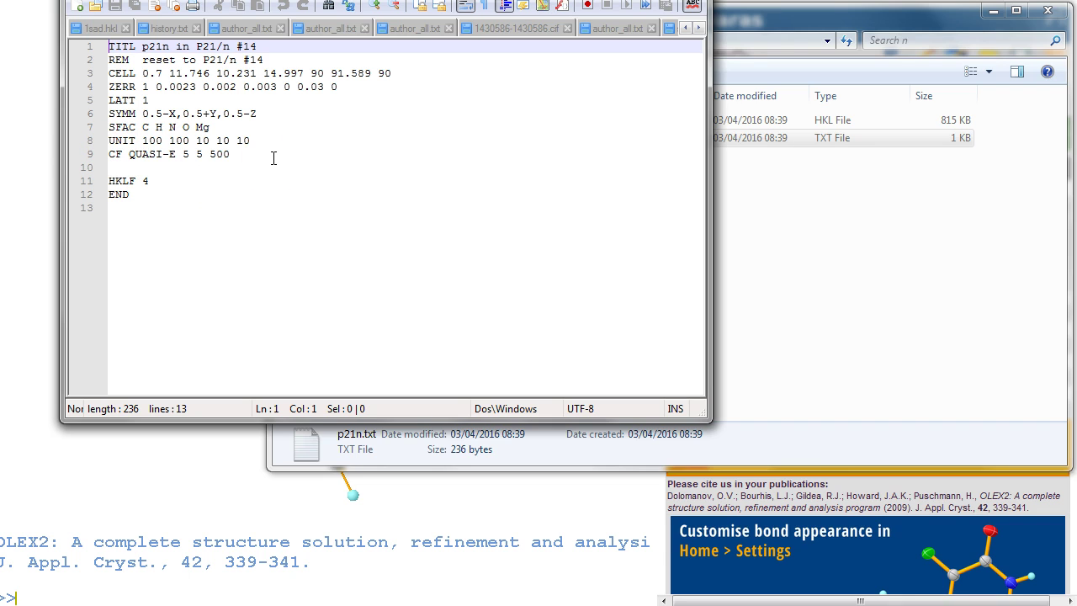
{"action": "key", "text": "alt+F4"}
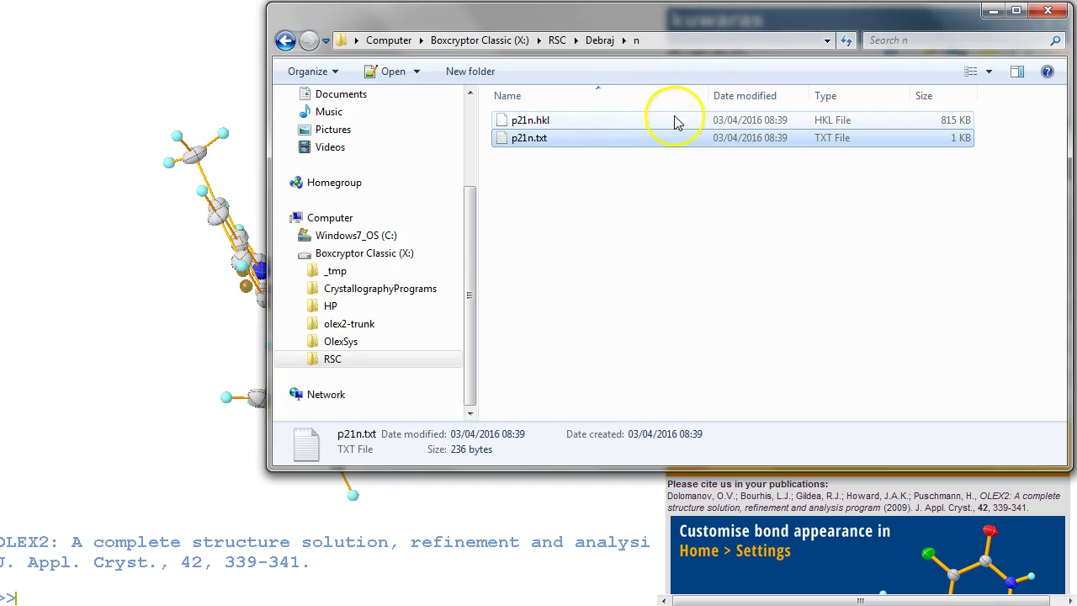
{"action": "left_click", "coordinate": [546, 140]}
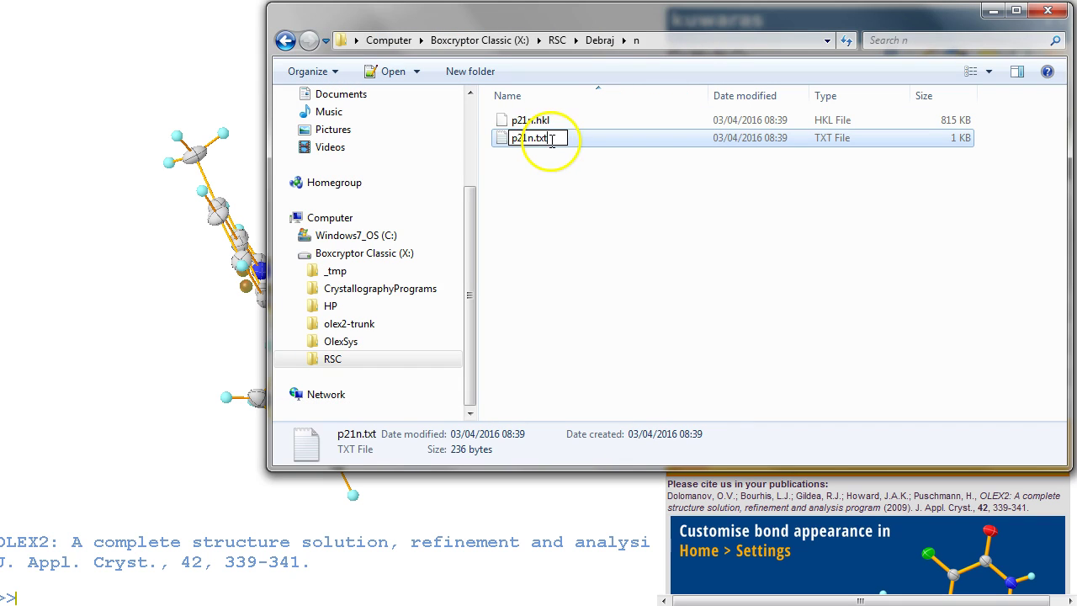
{"action": "left_click", "coordinate": [618, 136]}
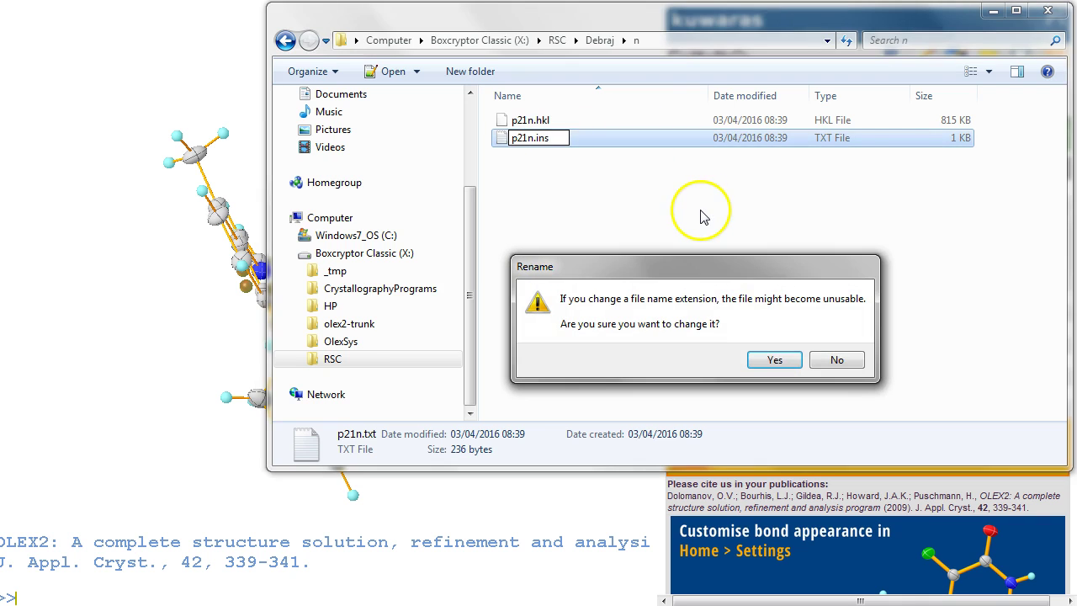
{"action": "left_click", "coordinate": [778, 367]}
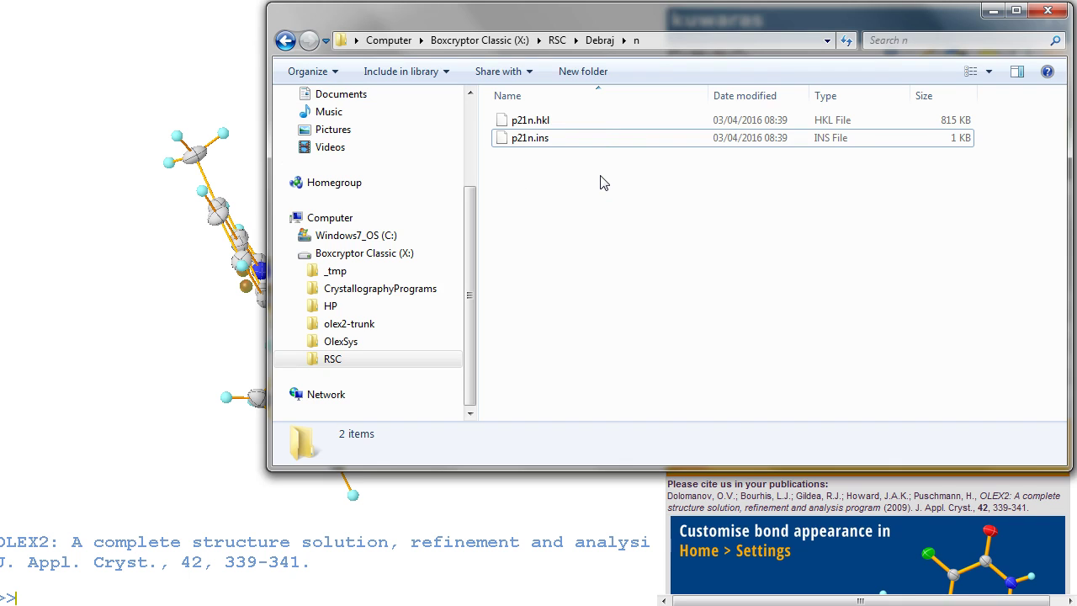
Step: Drag p21n.ins into Olex2 to load it, then minimize Explorer
{"action": "left_click_drag", "start_coordinate": [530, 138], "coordinate": [64, 281]}
{"action": "left_click", "coordinate": [994, 10]}
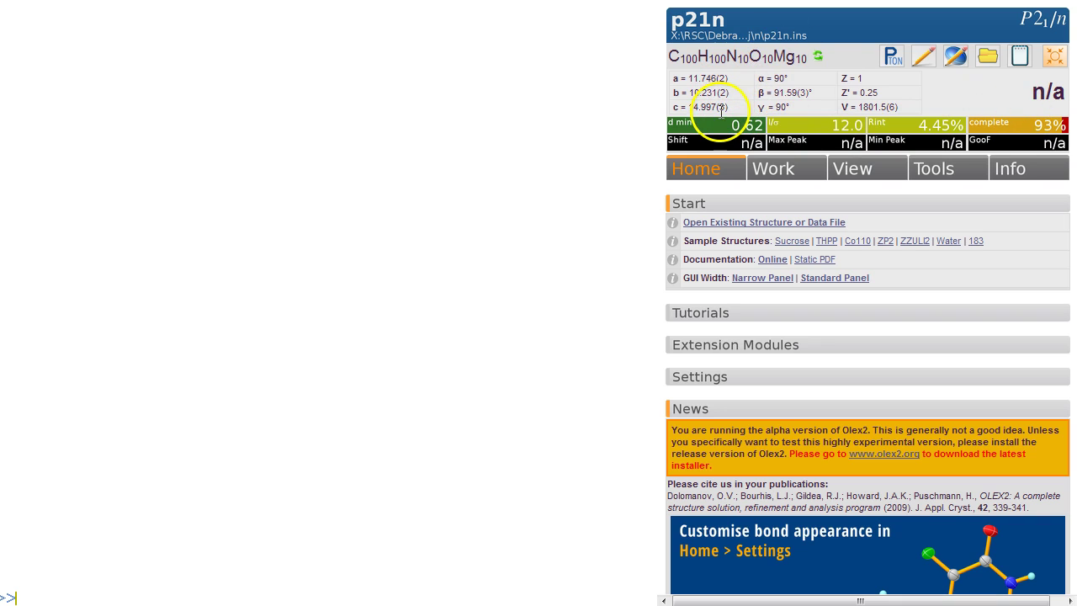
Step: Solve the structure by charge flipping with olex2.solve as the solution program
{"action": "left_click", "coordinate": [771, 170]}
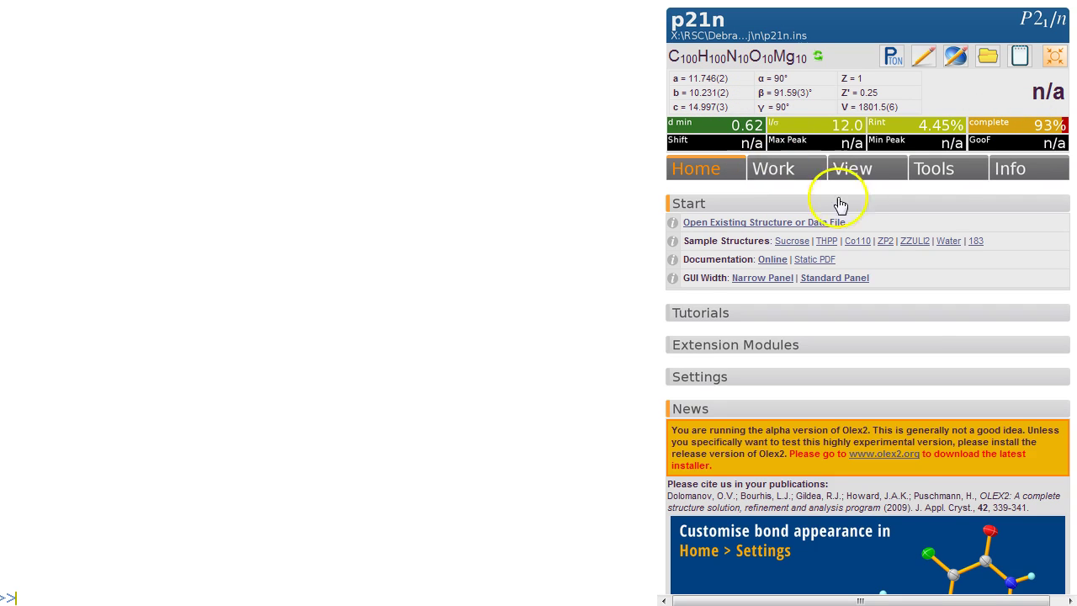
{"action": "left_click", "coordinate": [753, 193]}
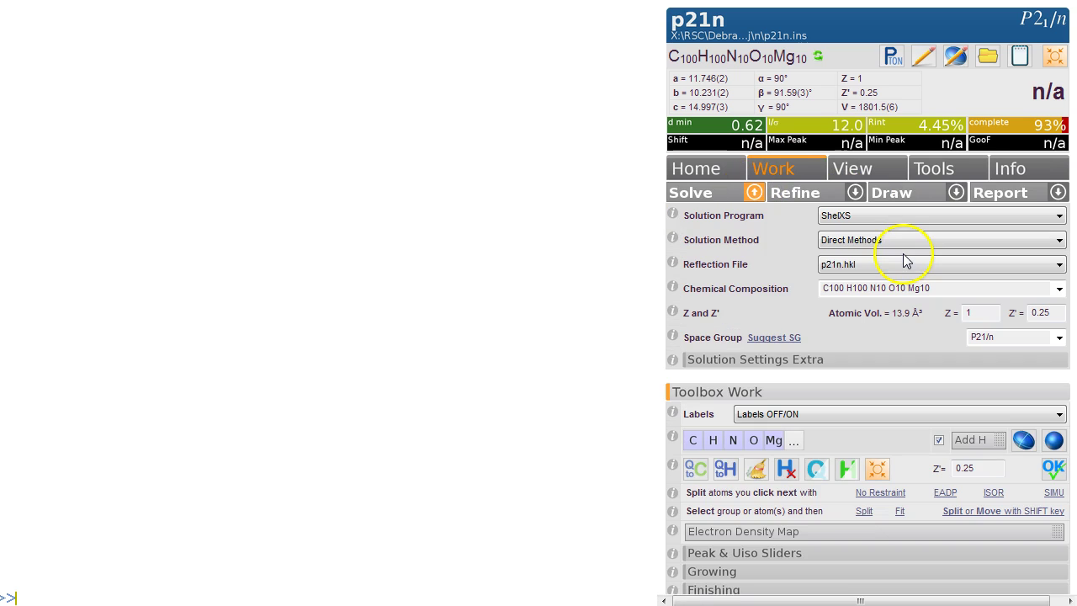
{"action": "left_click", "coordinate": [902, 218]}
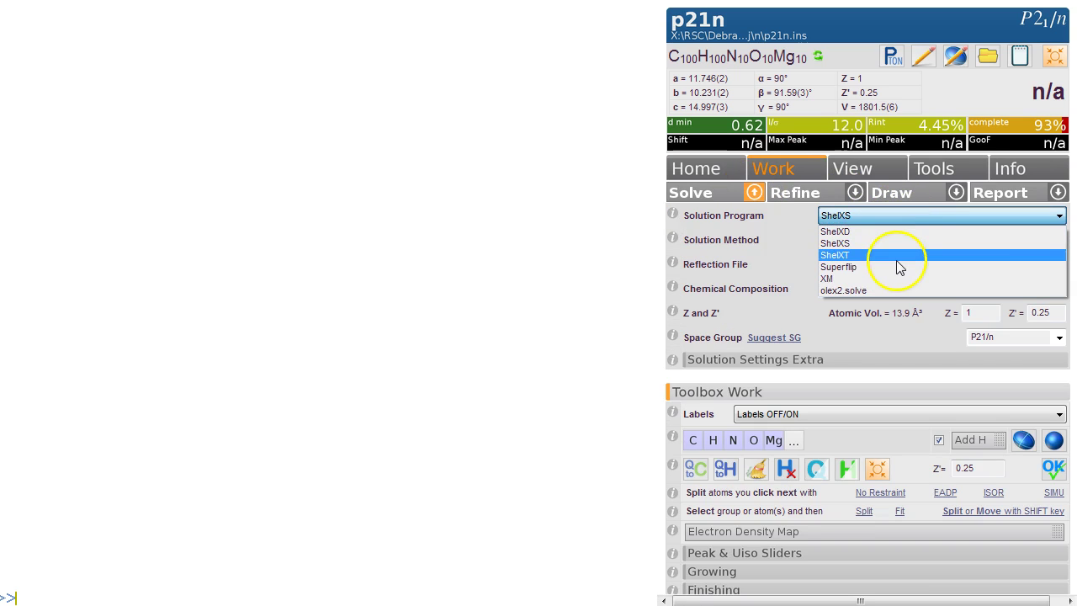
{"action": "left_click", "coordinate": [895, 291]}
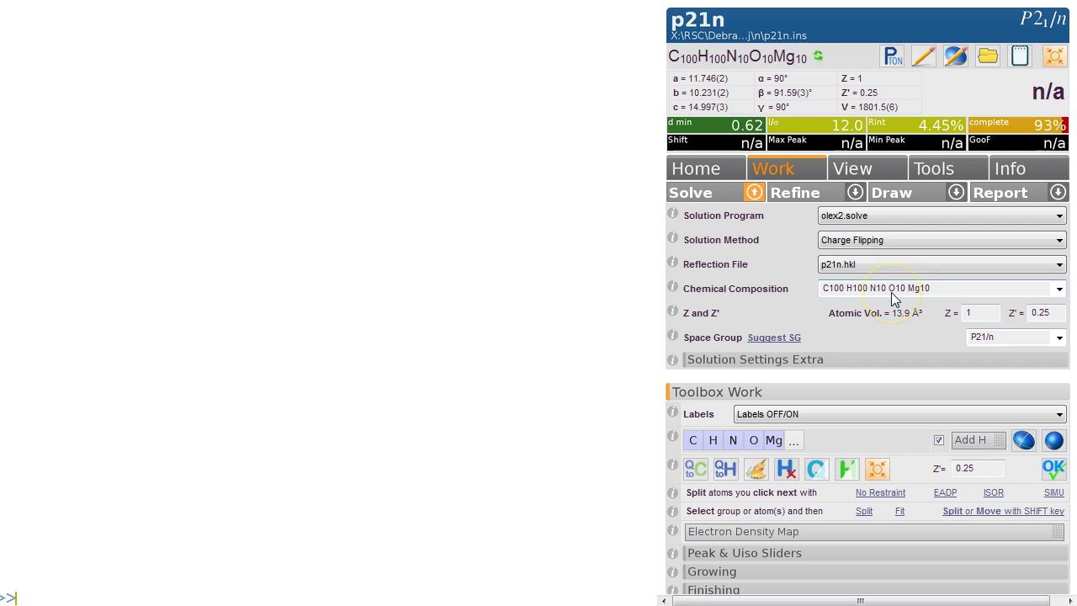
{"action": "left_click", "coordinate": [703, 196]}
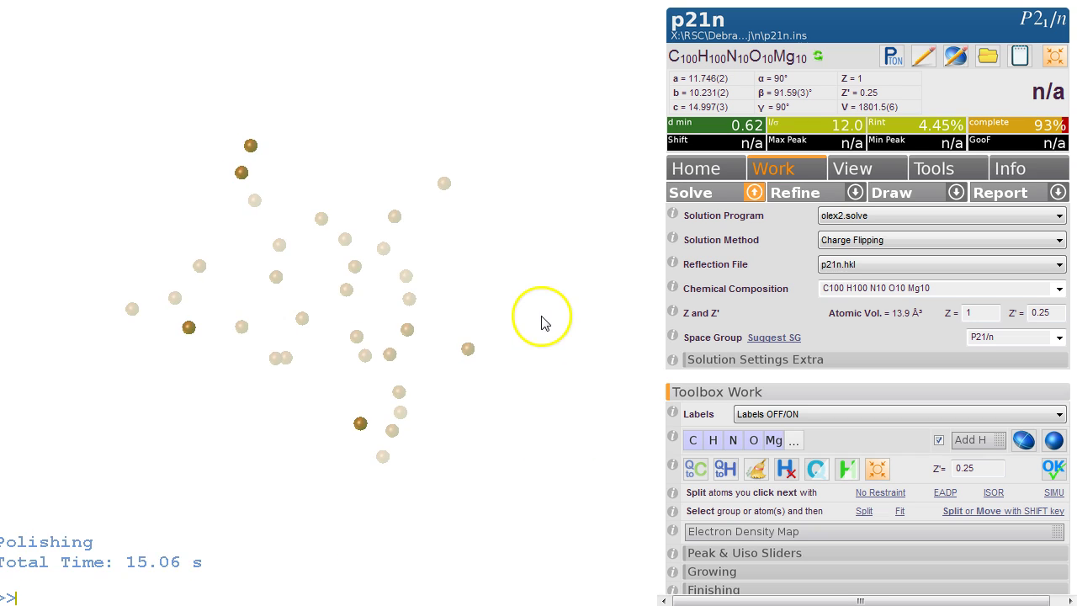
Step: Bond the electron-density peaks into connected fragments and rotate the model to inspect them
{"action": "left_click_drag", "start_coordinate": [540, 287], "coordinate": [248, 238]}
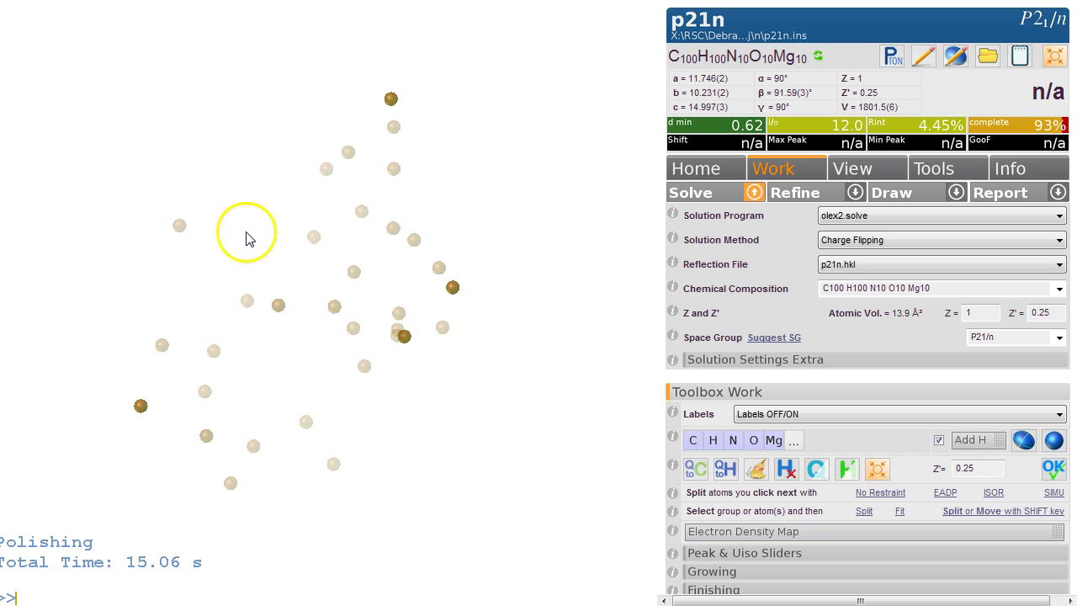
{"action": "left_click", "coordinate": [816, 471]}
{"action": "left_click_drag", "start_coordinate": [464, 298], "coordinate": [278, 476]}
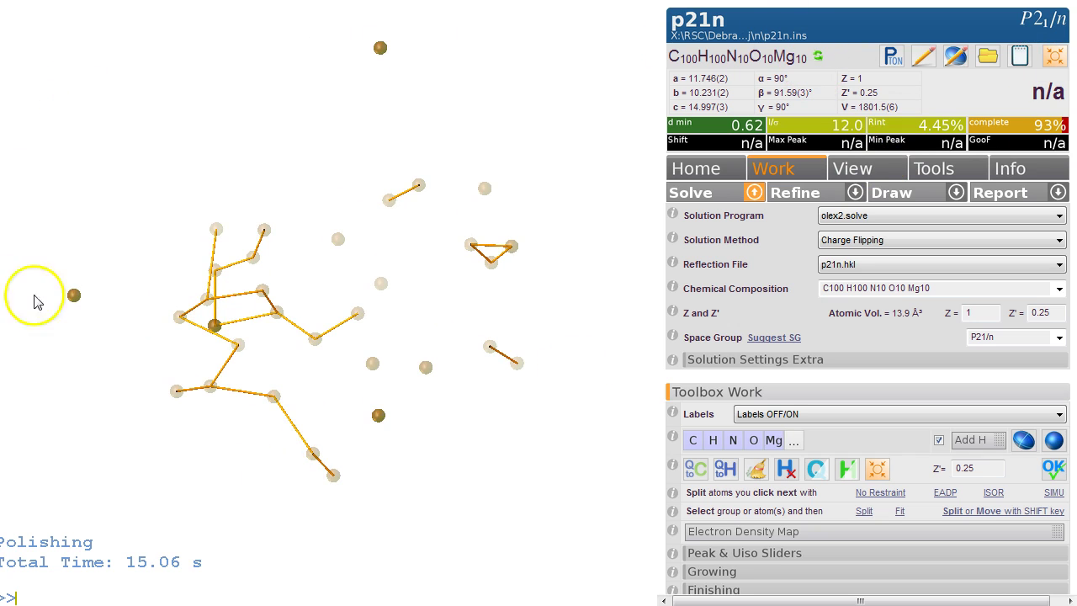
{"action": "left_click_drag", "start_coordinate": [151, 261], "coordinate": [226, 257]}
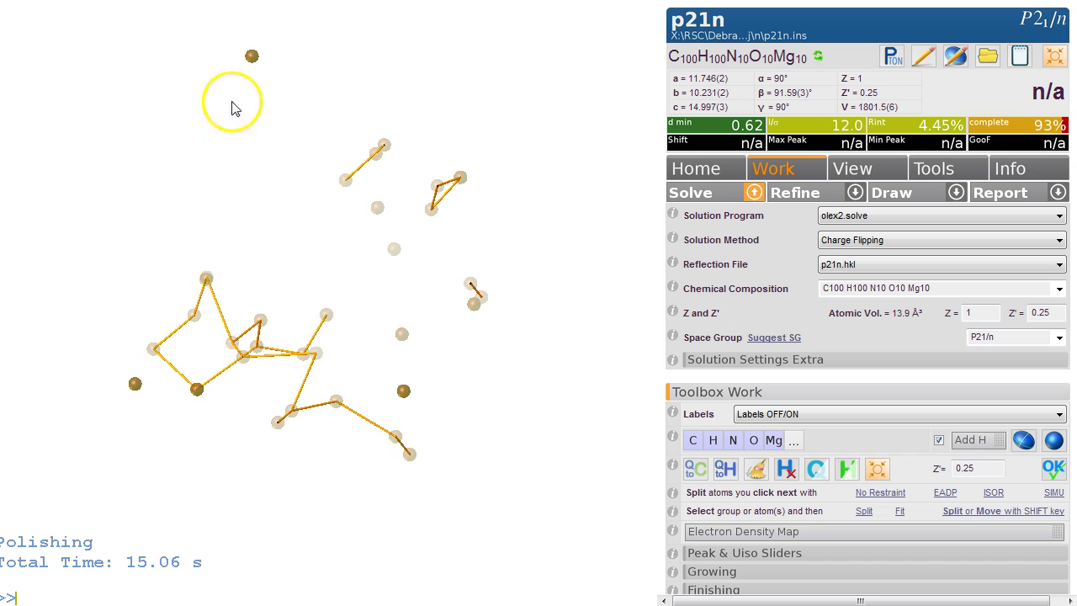
Step: Assign the four heaviest peaks as Mg atoms with 'name Mg'
{"action": "left_click", "coordinate": [252, 56]}
{"action": "left_click", "coordinate": [404, 391]}
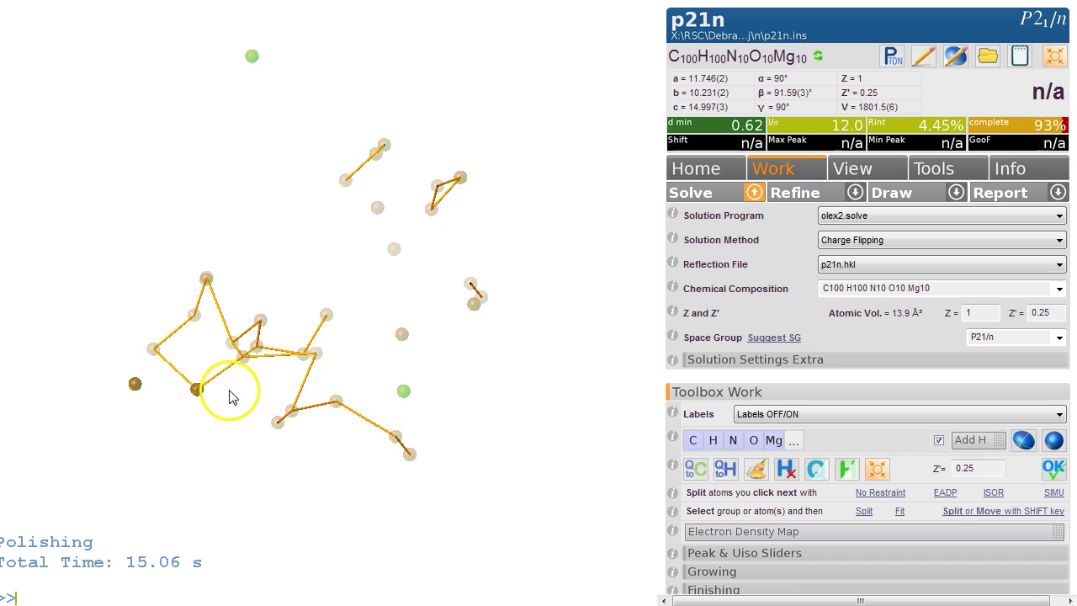
{"action": "left_click", "coordinate": [199, 389]}
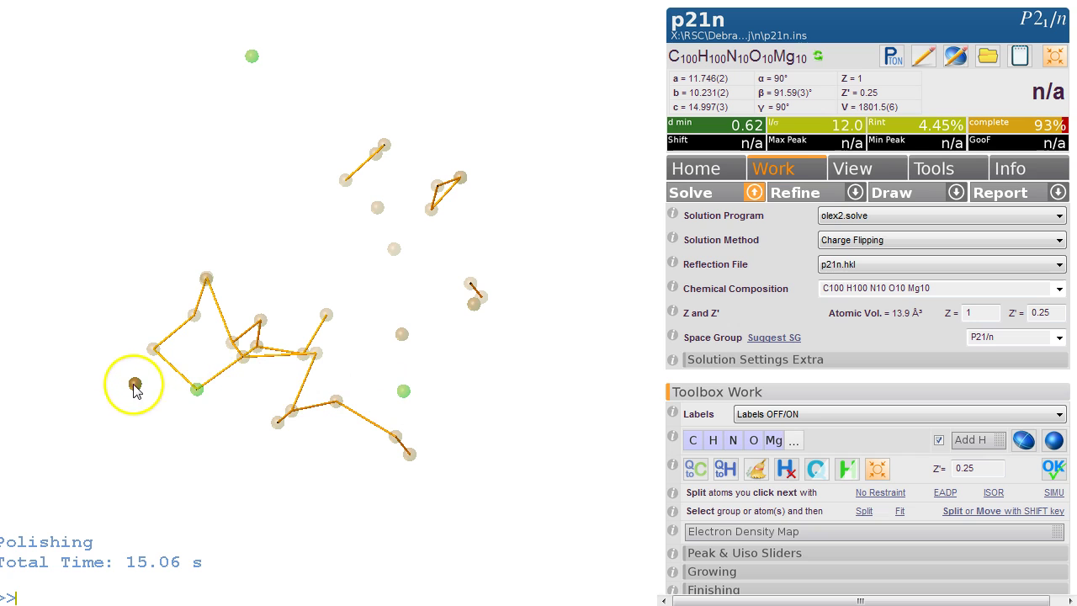
{"action": "left_click", "coordinate": [136, 384]}
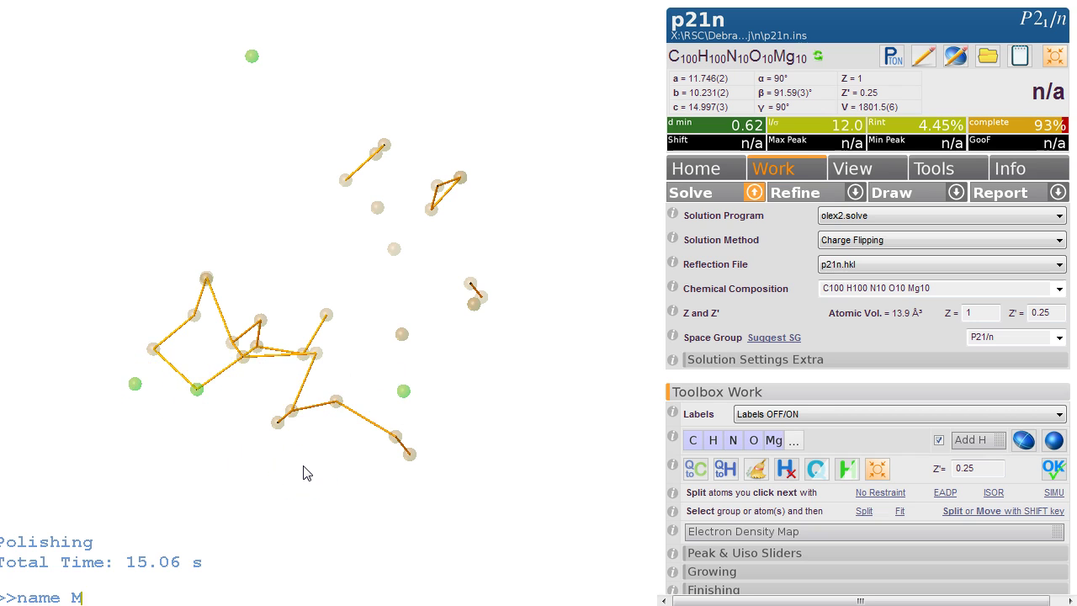
{"action": "key", "text": "Return"}
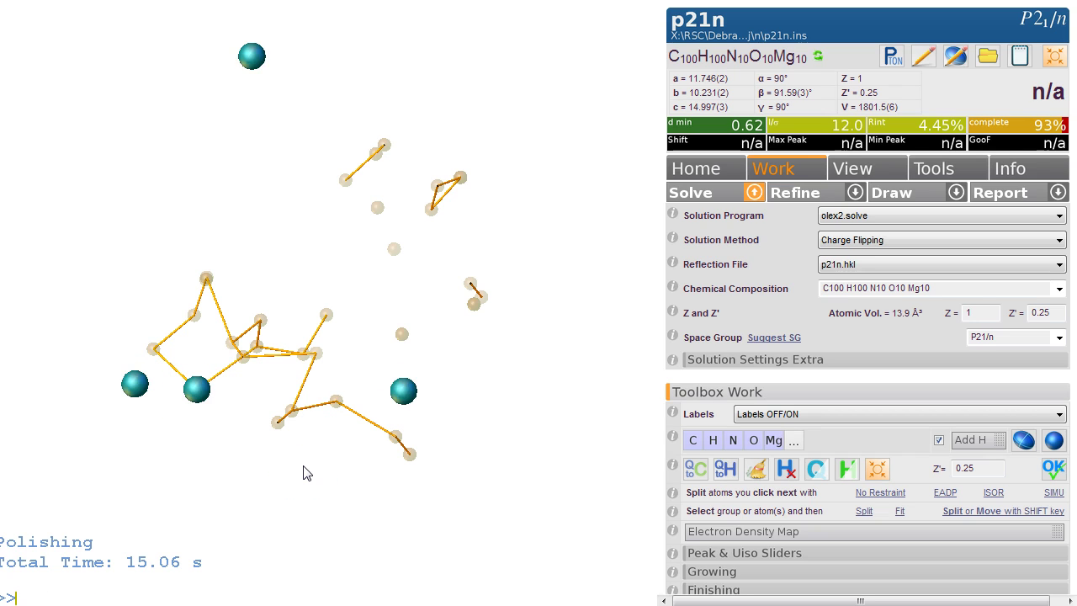
Step: Run a ShelXL refinement, reaching R1 = 37.78%, and inspect the model
{"action": "left_click", "coordinate": [855, 193]}
{"action": "left_click", "coordinate": [783, 194]}
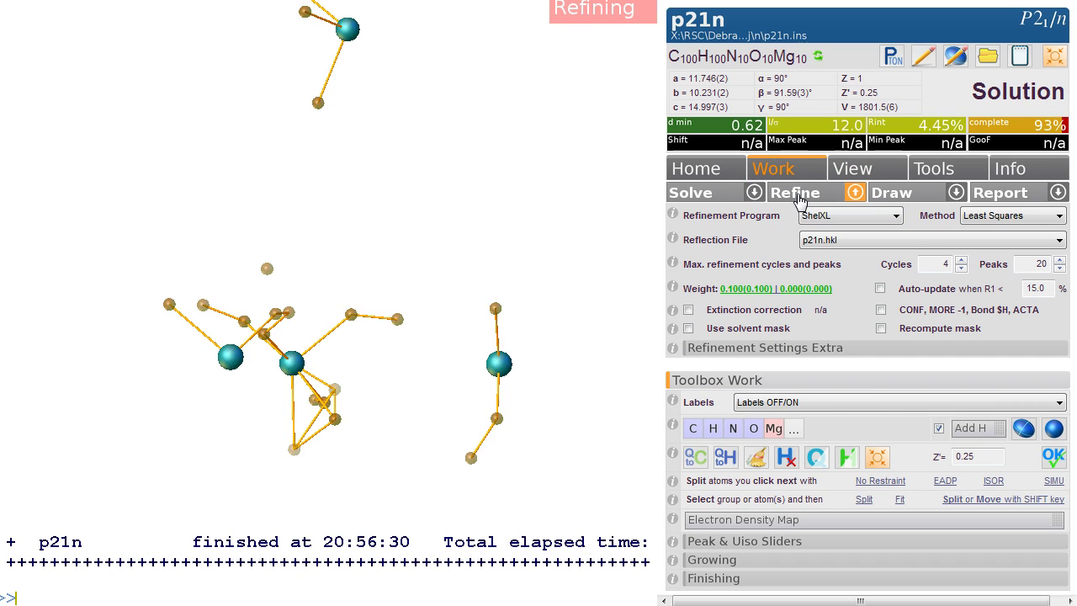
{"action": "left_click_drag", "start_coordinate": [344, 210], "coordinate": [499, 95]}
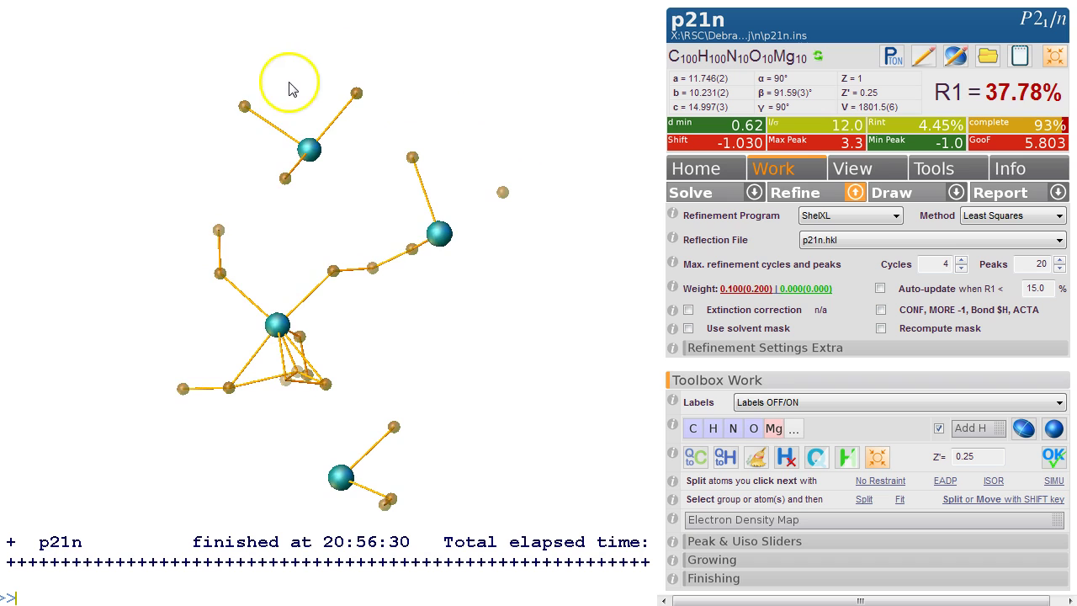
Step: Turn the peaks coordinated to the top and right Mg atoms into oxygen
{"action": "left_click", "coordinate": [244, 106]}
{"action": "left_click", "coordinate": [286, 179]}
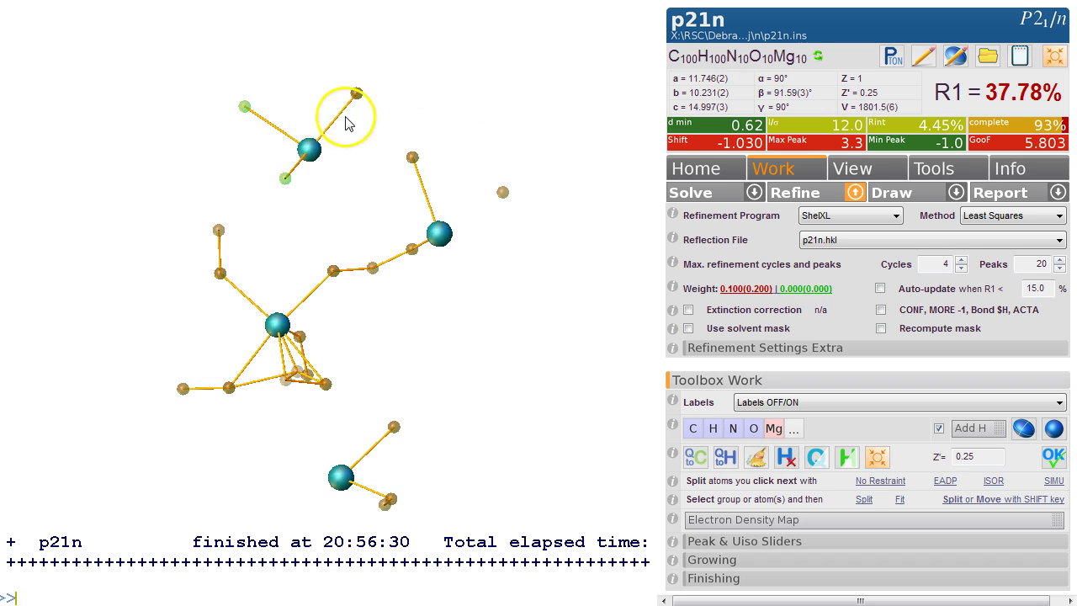
{"action": "left_click", "coordinate": [356, 95]}
{"action": "left_click_drag", "start_coordinate": [445, 113], "coordinate": [477, 176]}
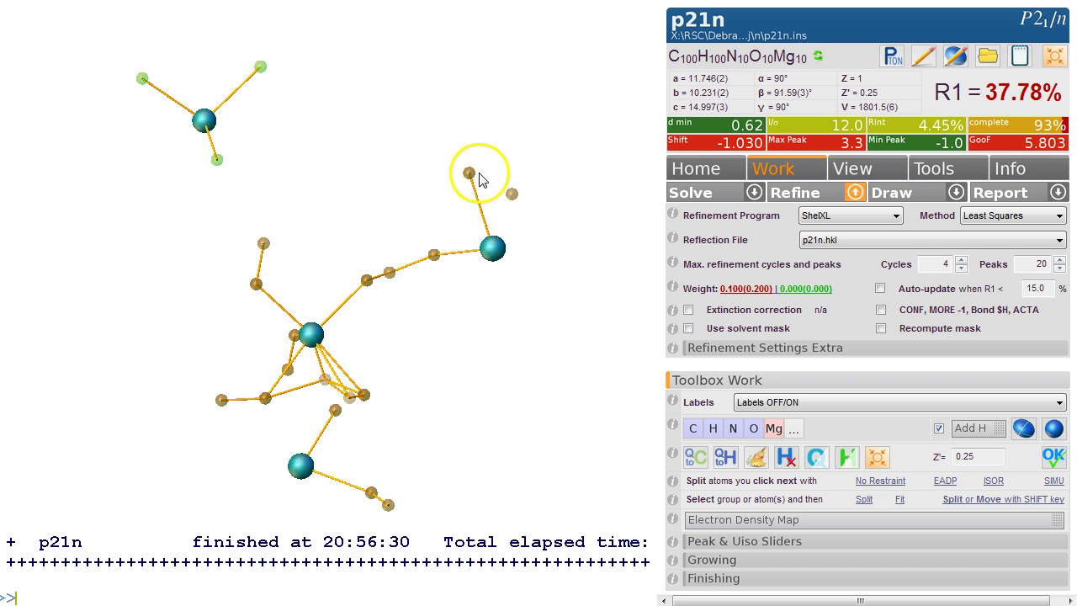
{"action": "left_click", "coordinate": [468, 173]}
{"action": "left_click", "coordinate": [433, 255]}
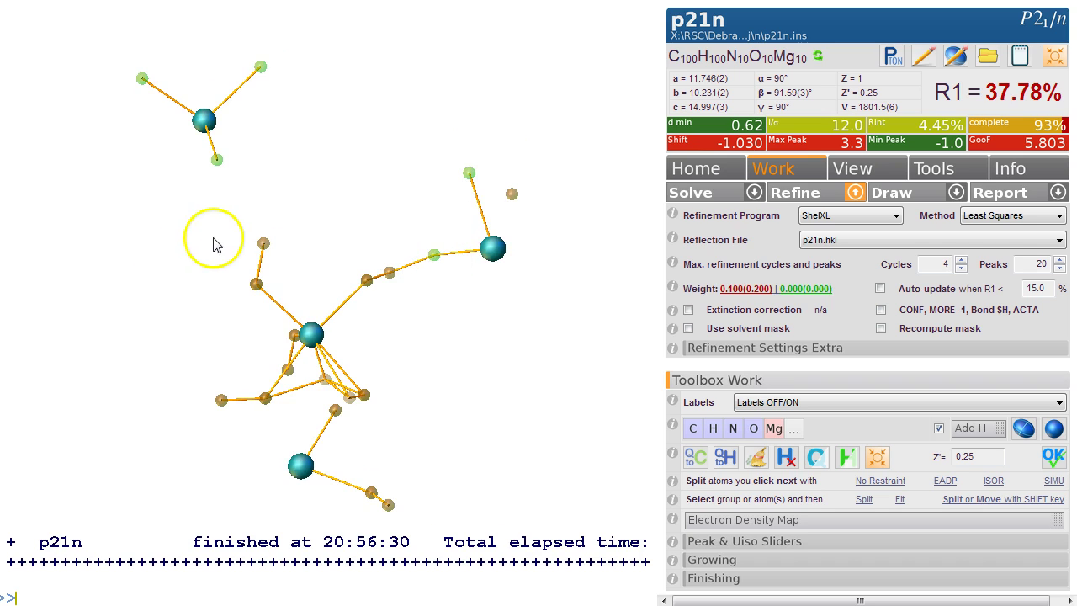
{"action": "left_click_drag", "start_coordinate": [217, 241], "coordinate": [312, 260]}
{"action": "left_click", "coordinate": [312, 268]}
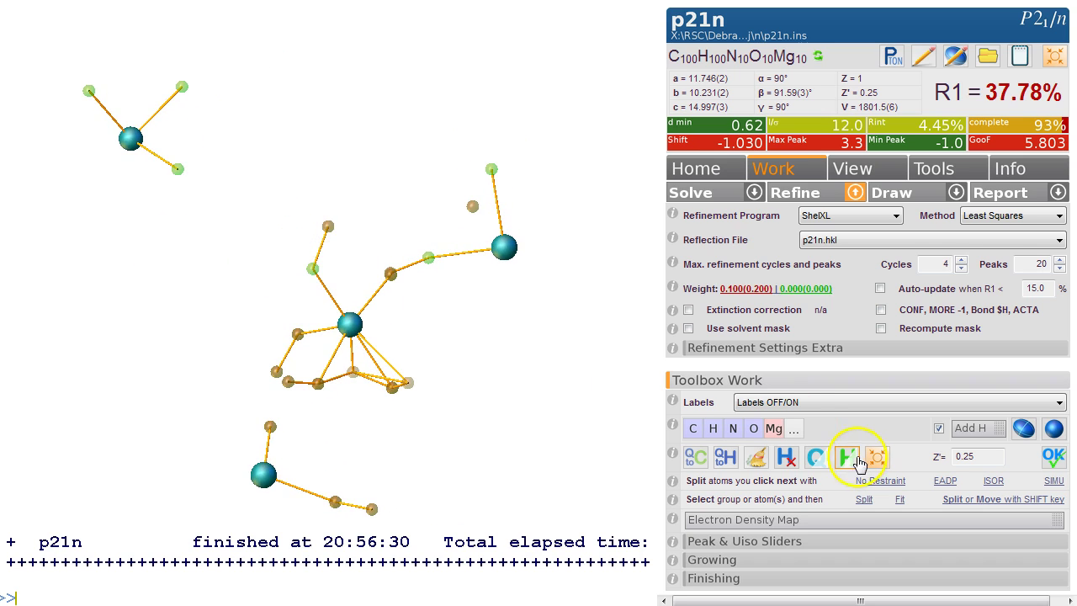
{"action": "left_click", "coordinate": [753, 428]}
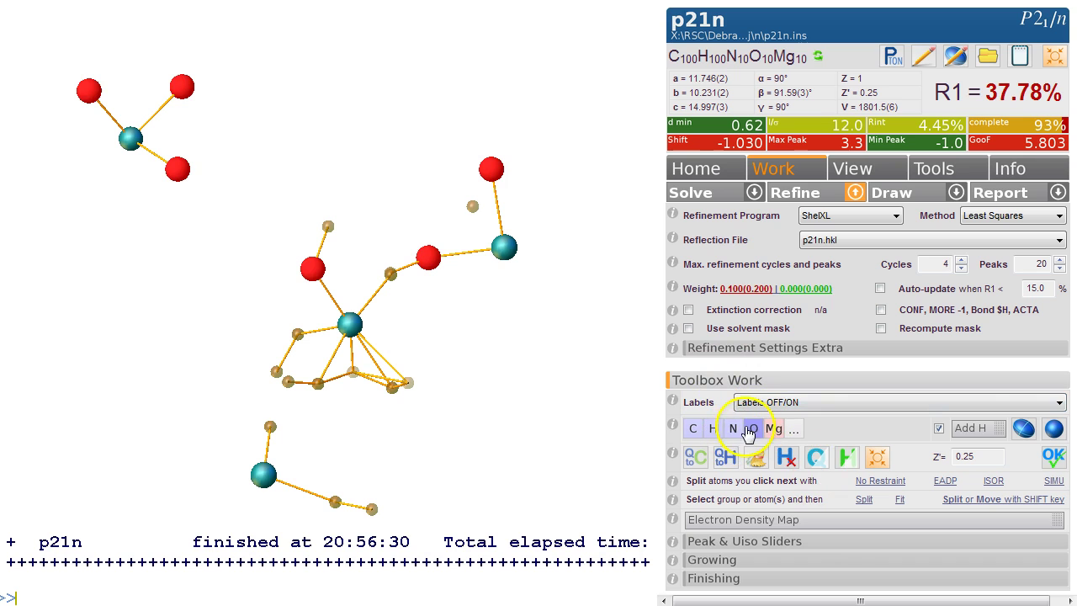
Step: Name peaks Q10, Q9, Q2 and one more as oxygens O13–O16
{"action": "left_click", "coordinate": [754, 429]}
{"action": "left_click", "coordinate": [269, 427]}
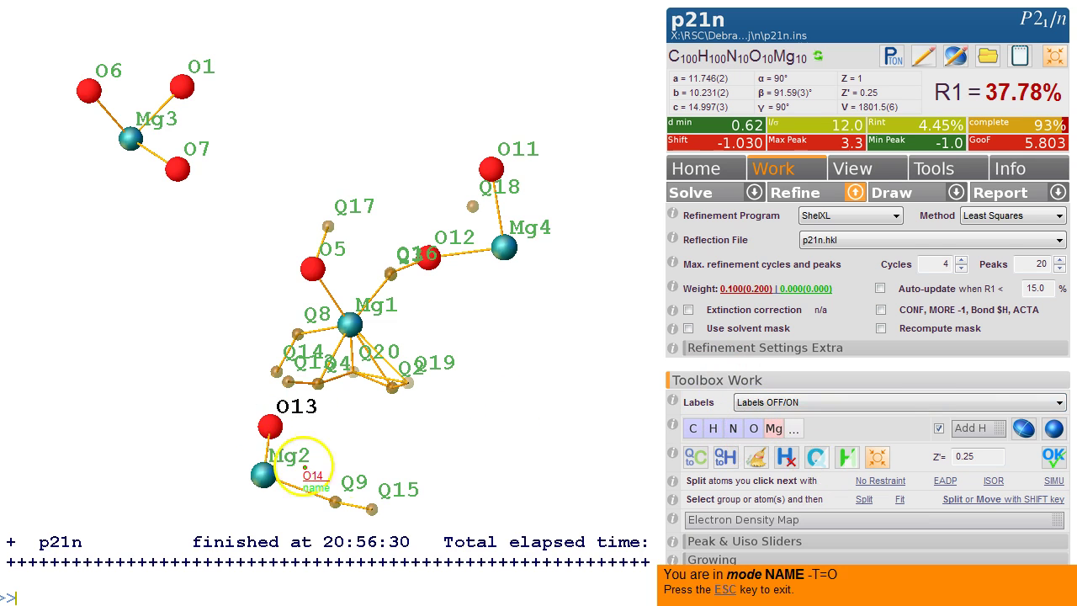
{"action": "left_click", "coordinate": [335, 503]}
{"action": "left_click_drag", "start_coordinate": [493, 457], "coordinate": [422, 205]}
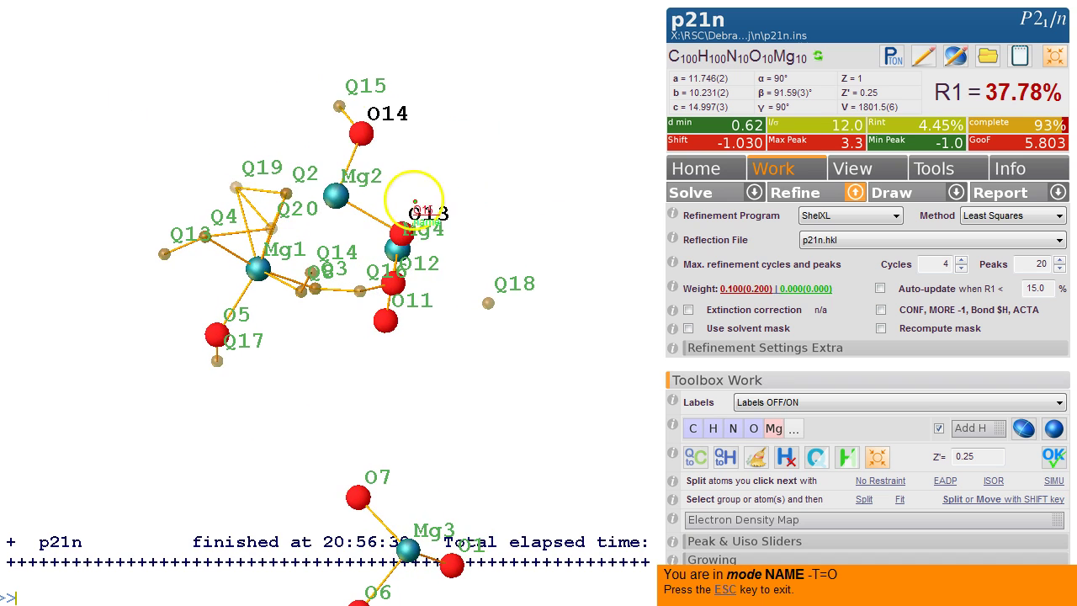
{"action": "left_click", "coordinate": [287, 194]}
{"action": "left_click_drag", "start_coordinate": [149, 125], "coordinate": [149, 149]}
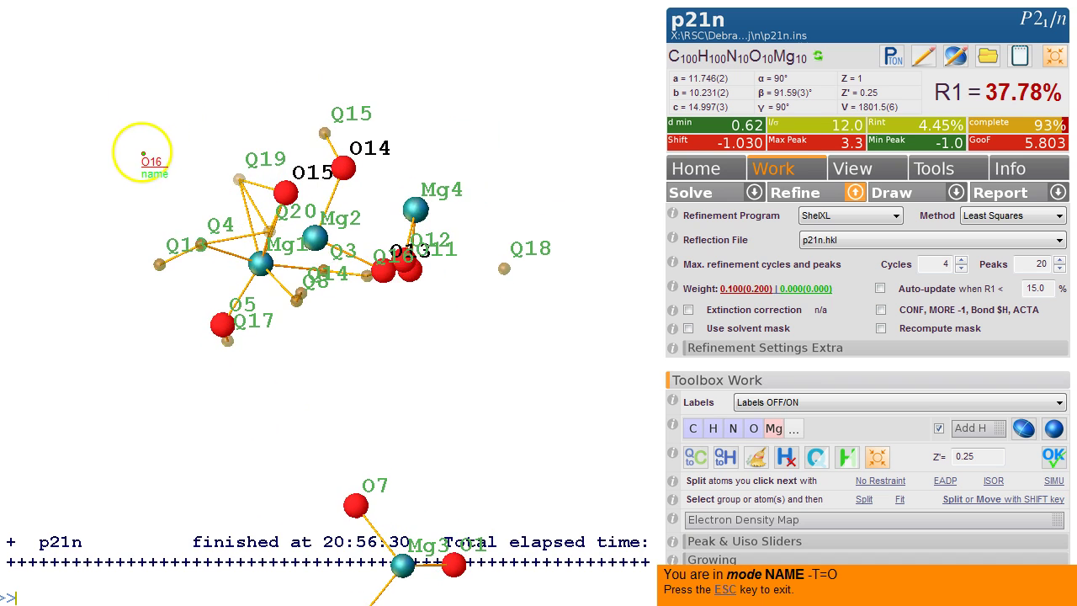
{"action": "left_click", "coordinate": [201, 244]}
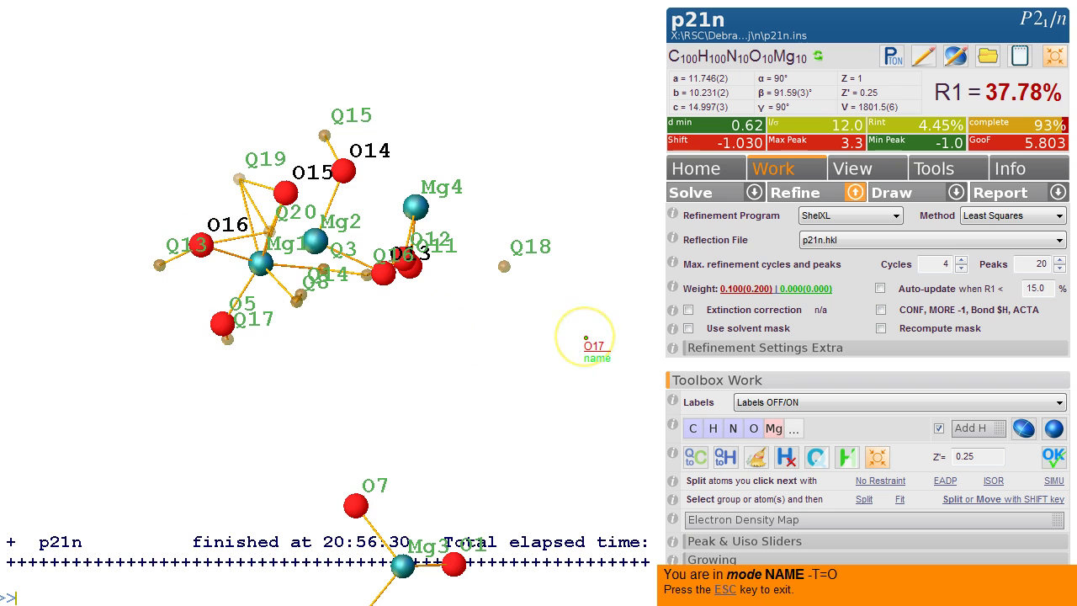
{"action": "left_click", "coordinate": [725, 590]}
Step: Refine the updated model and rotate it to examine the bridging peaks
{"action": "left_click_drag", "start_coordinate": [424, 365], "coordinate": [484, 282]}
{"action": "left_click", "coordinate": [806, 197]}
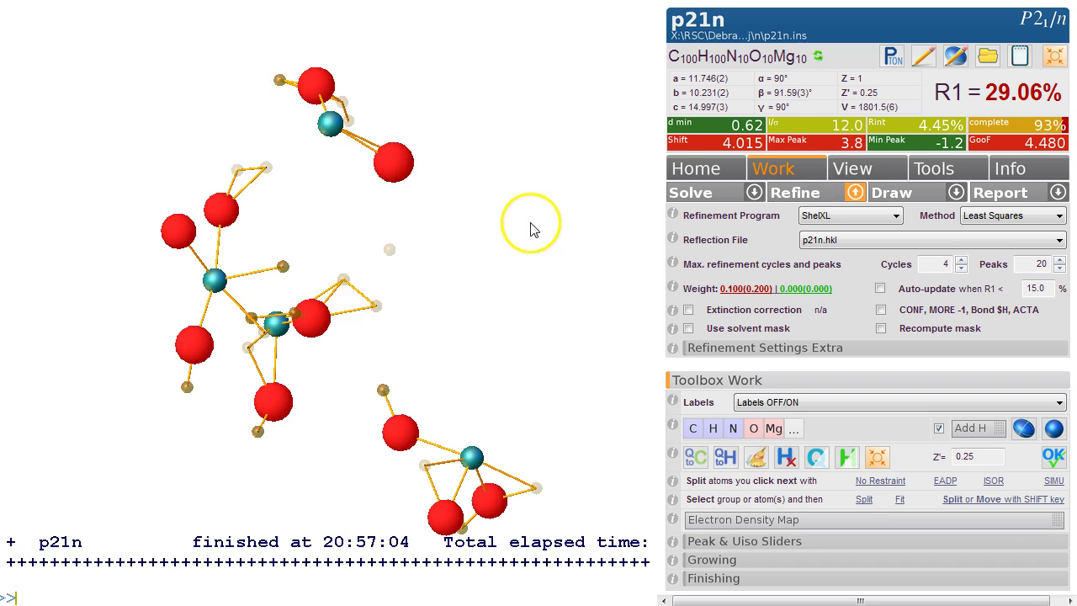
{"action": "left_click_drag", "start_coordinate": [525, 228], "coordinate": [421, 210]}
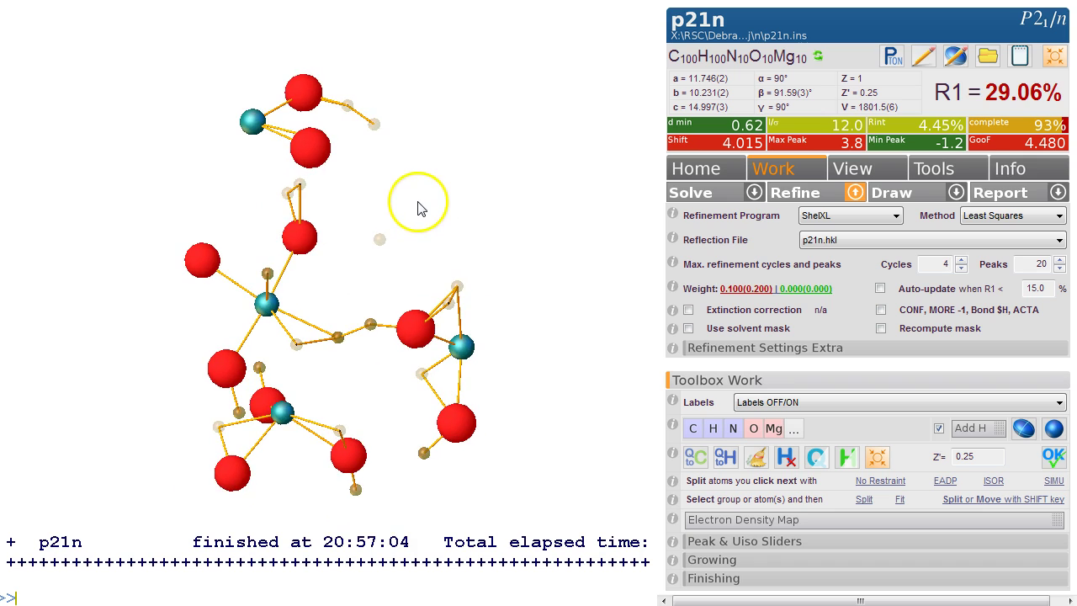
{"action": "left_click_drag", "start_coordinate": [438, 260], "coordinate": [404, 228]}
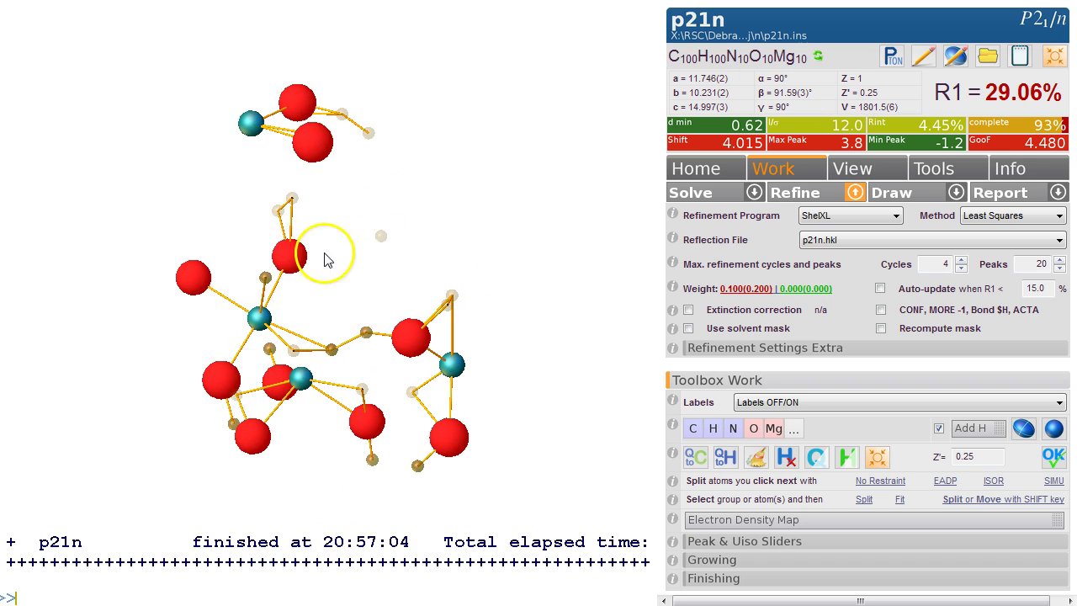
Step: Make the three bridging peaks oxygen, then set the central one to carbon
{"action": "left_click", "coordinate": [265, 278]}
{"action": "left_click", "coordinate": [331, 350]}
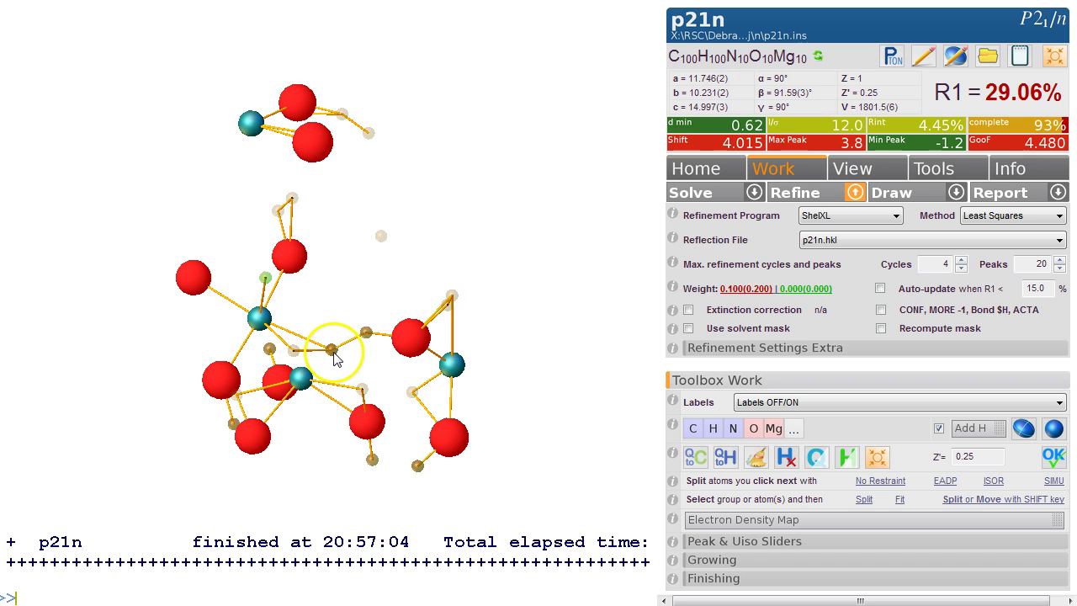
{"action": "left_click", "coordinate": [367, 333]}
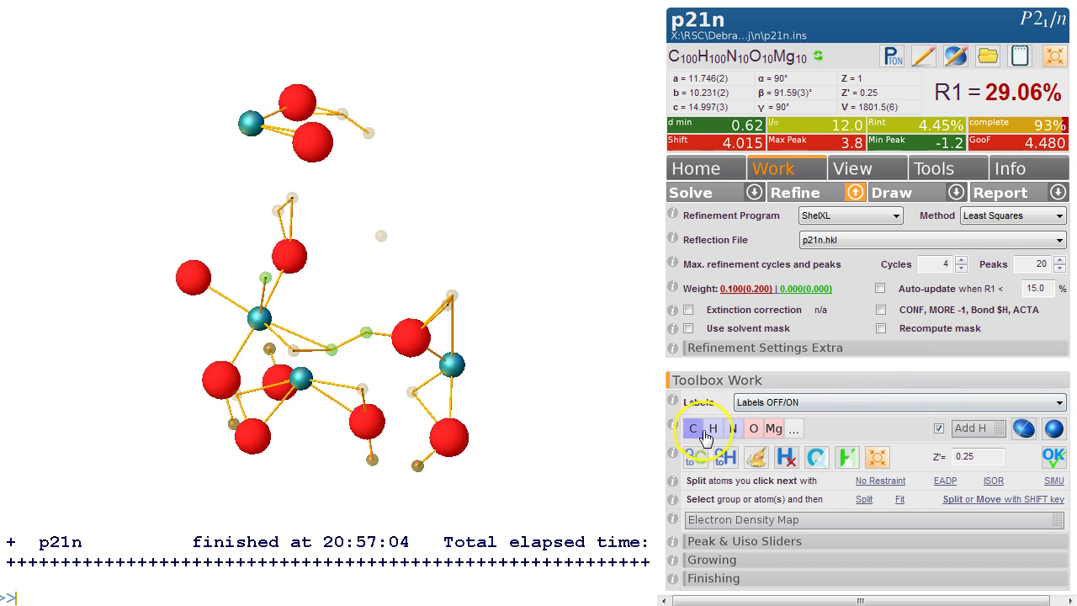
{"action": "left_click", "coordinate": [753, 432]}
{"action": "left_click_drag", "start_coordinate": [360, 240], "coordinate": [356, 308]}
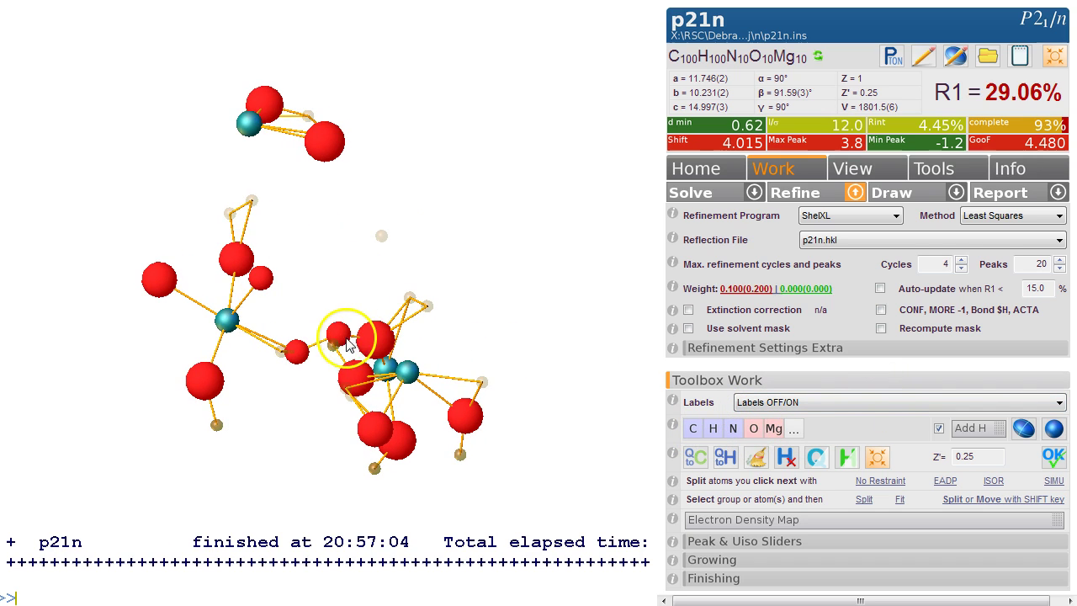
{"action": "left_click", "coordinate": [688, 428]}
Step: Refine the model with the new oxygen and carbon atoms
{"action": "left_click_drag", "start_coordinate": [583, 253], "coordinate": [440, 305]}
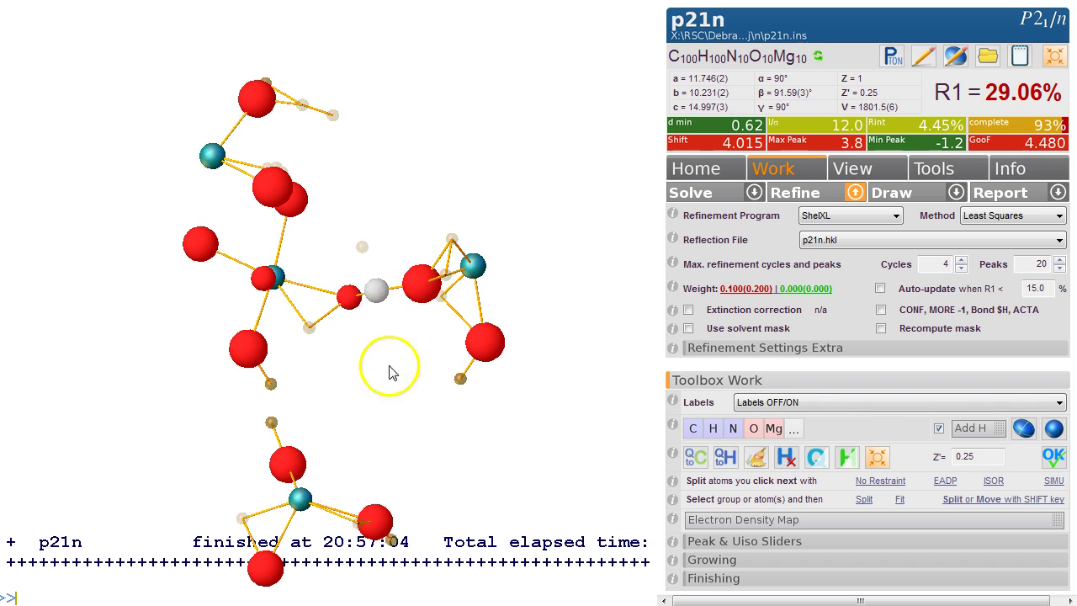
{"action": "left_click_drag", "start_coordinate": [392, 368], "coordinate": [341, 362]}
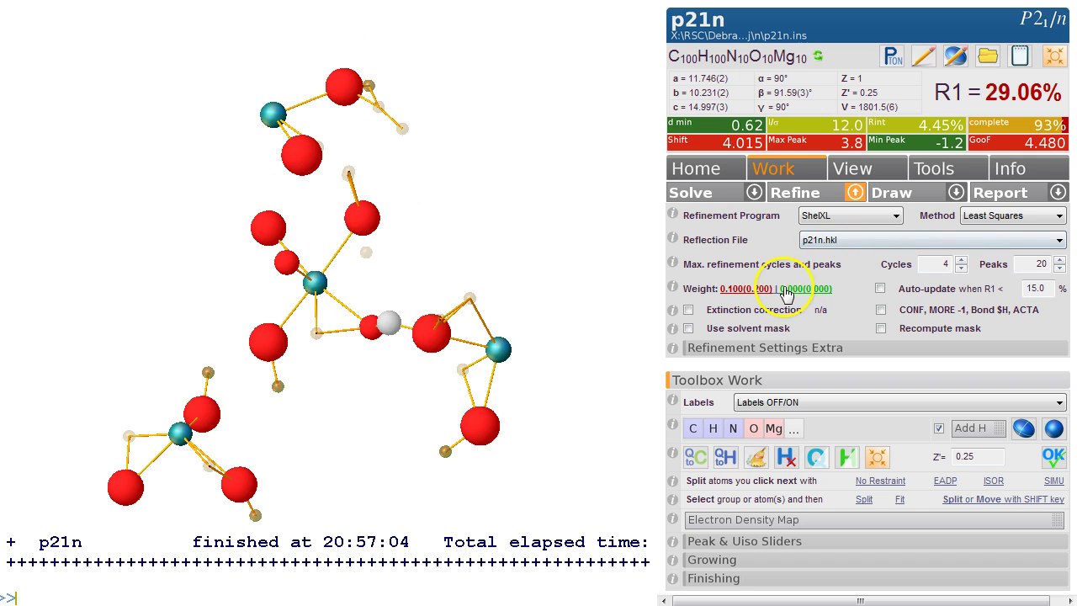
{"action": "left_click", "coordinate": [803, 195]}
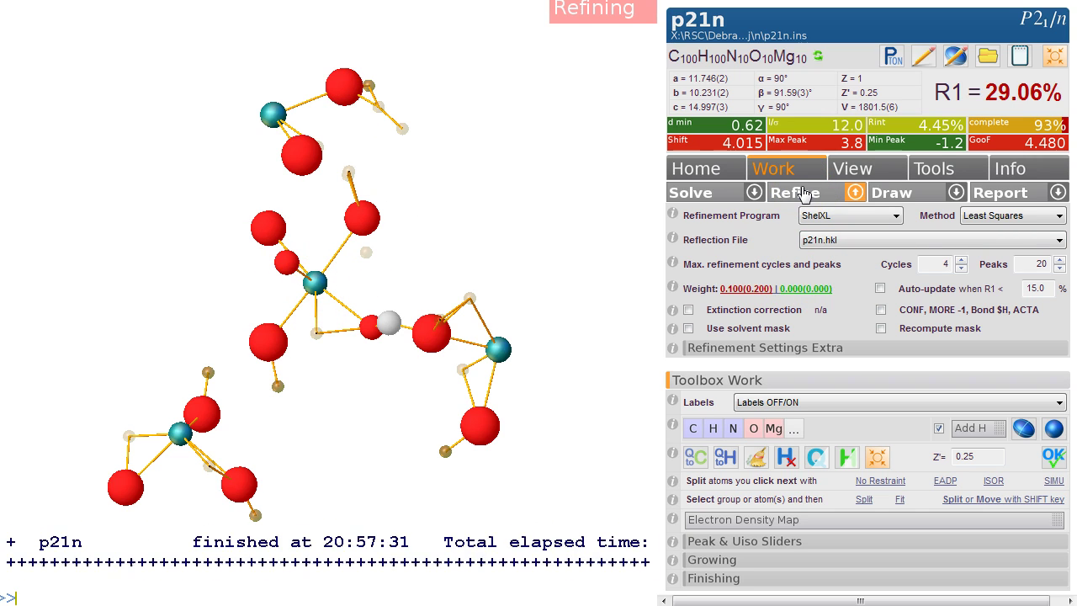
Step: Re-centre the refined structure and convert the peak between two oxygens into an atom
{"action": "left_click_drag", "start_coordinate": [471, 187], "coordinate": [151, 248]}
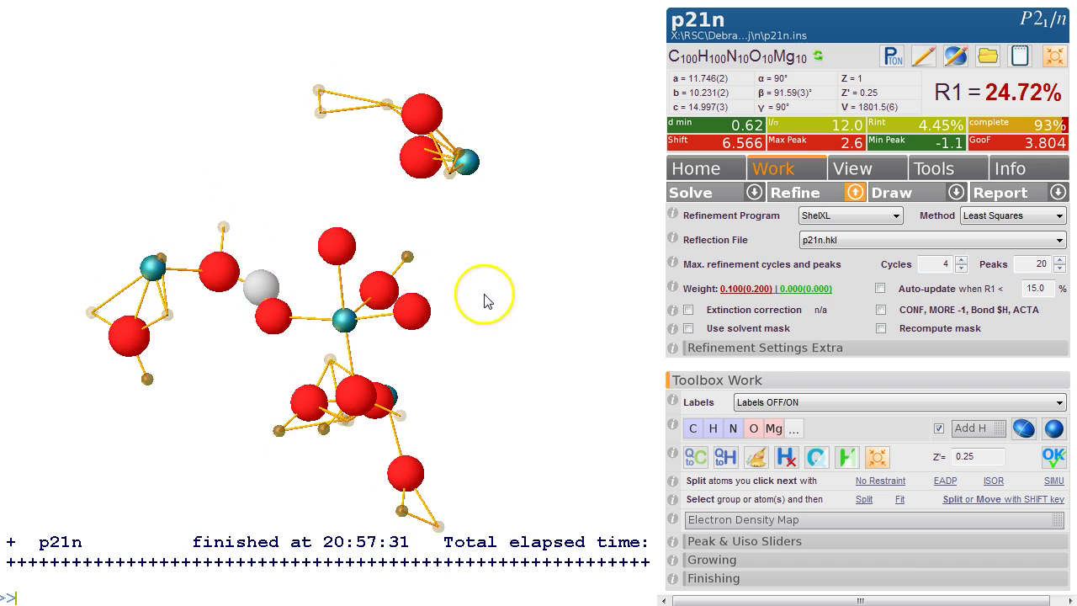
{"action": "left_click_drag", "start_coordinate": [480, 298], "coordinate": [469, 270]}
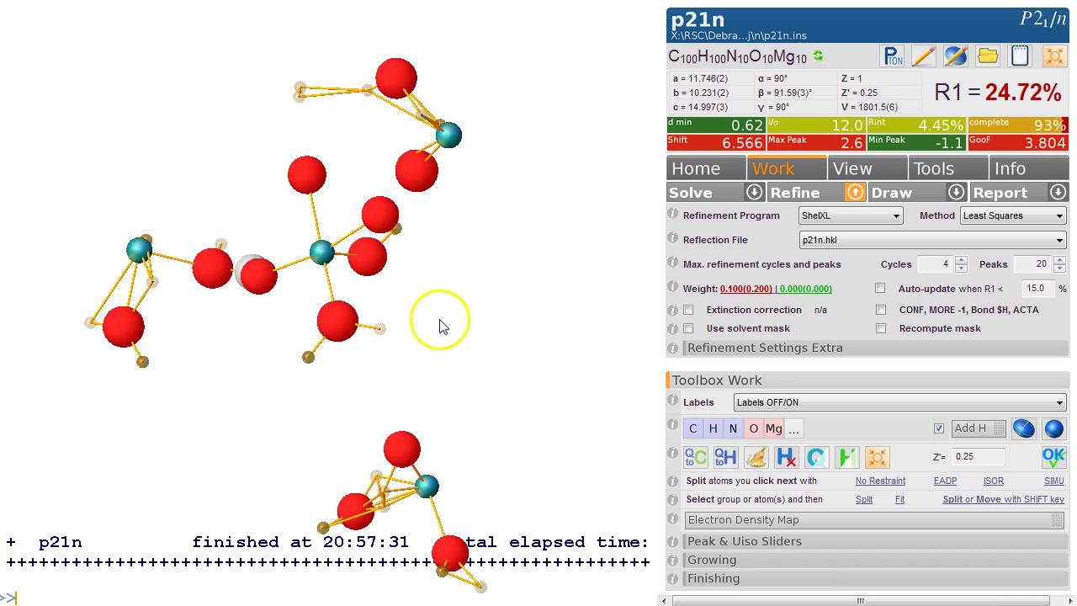
{"action": "left_click_drag", "start_coordinate": [444, 326], "coordinate": [440, 241]}
{"action": "left_click", "coordinate": [1051, 57]}
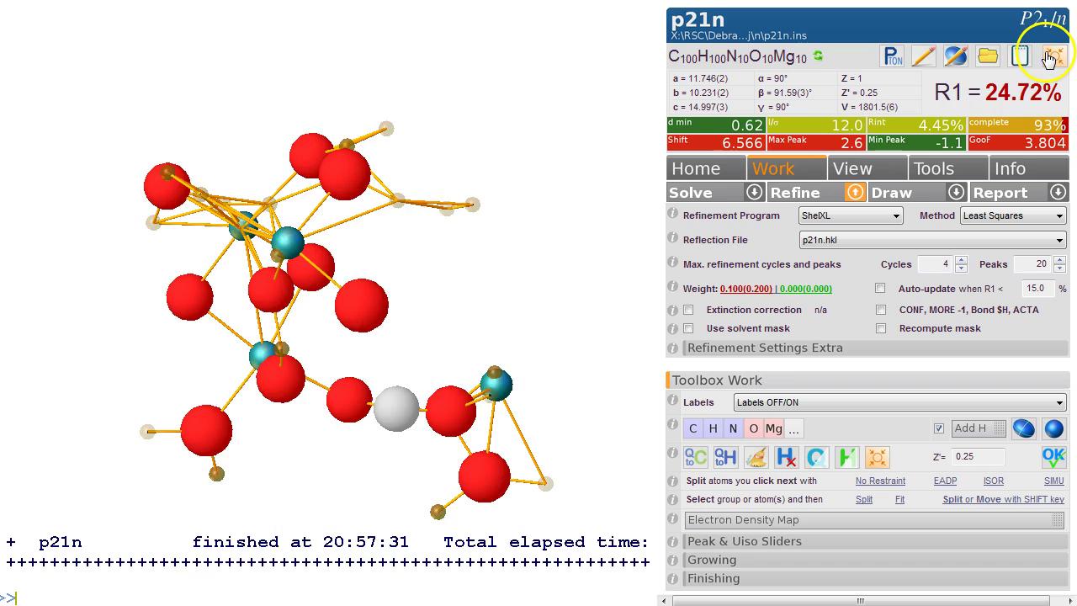
{"action": "left_click_drag", "start_coordinate": [539, 163], "coordinate": [502, 140]}
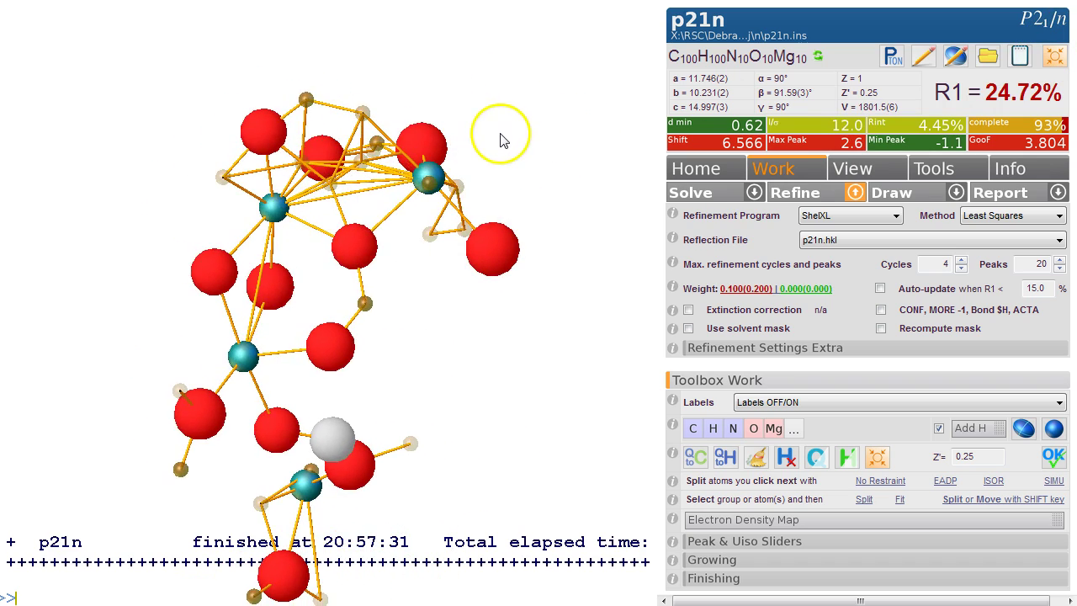
{"action": "left_click", "coordinate": [365, 303]}
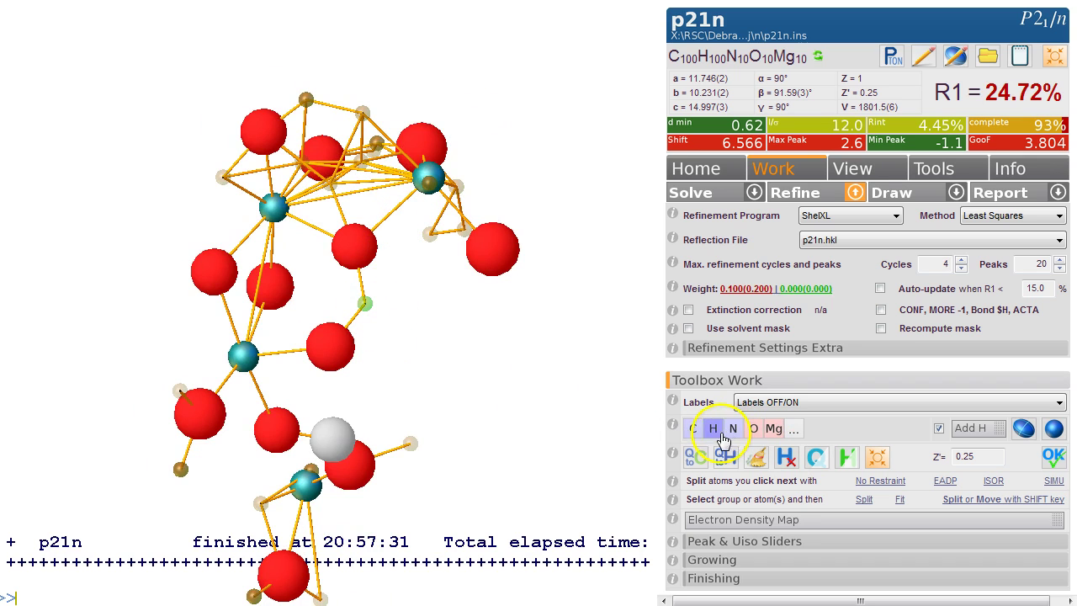
{"action": "left_click", "coordinate": [712, 429]}
{"action": "left_click_drag", "start_coordinate": [476, 390], "coordinate": [435, 378]}
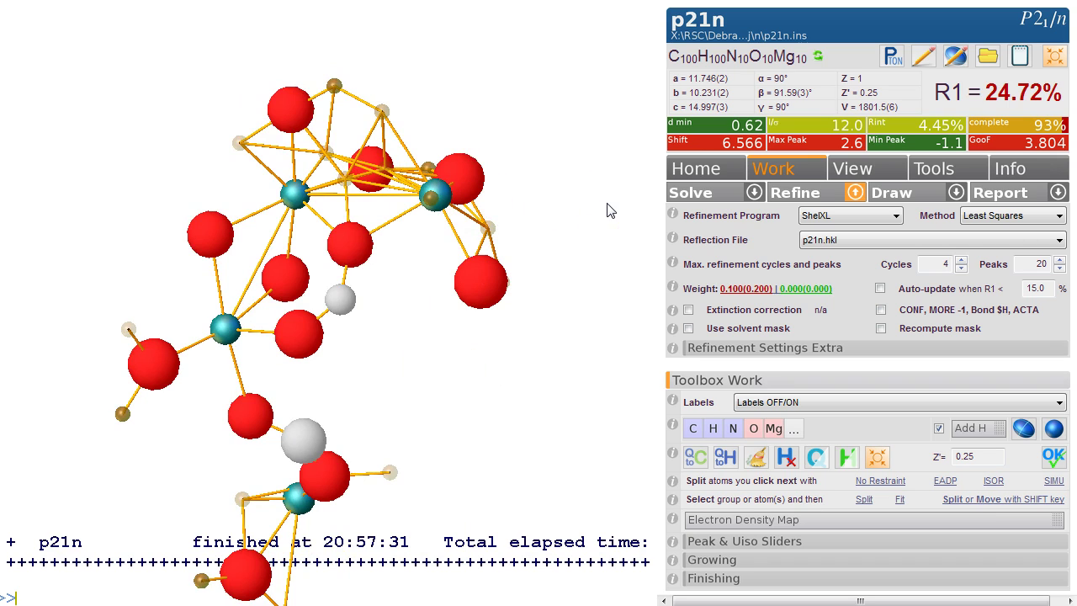
Step: Hide the residual Q-peaks with Ctrl+Q and check a metal–oxygen bond length
{"action": "key", "text": "ctrl+q"}
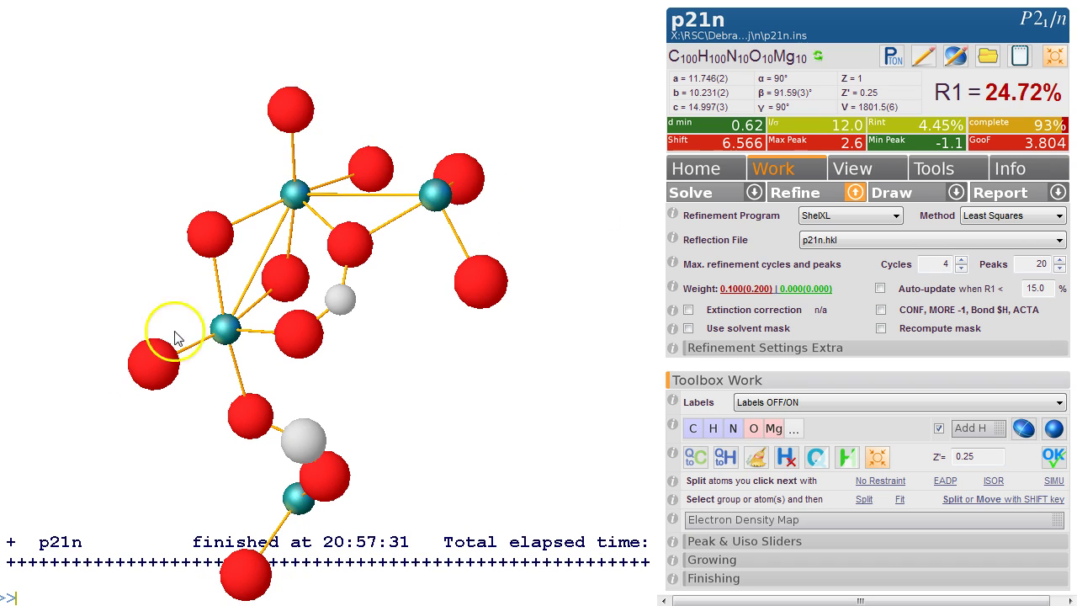
{"action": "left_click_drag", "start_coordinate": [415, 354], "coordinate": [391, 347]}
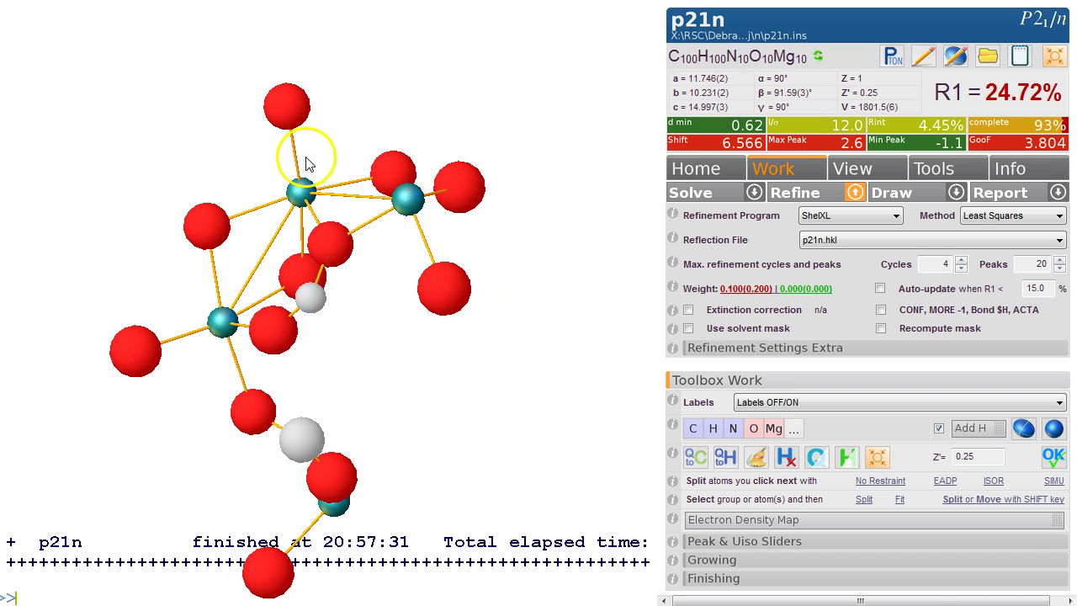
{"action": "mouse_move", "coordinate": [296, 167]}
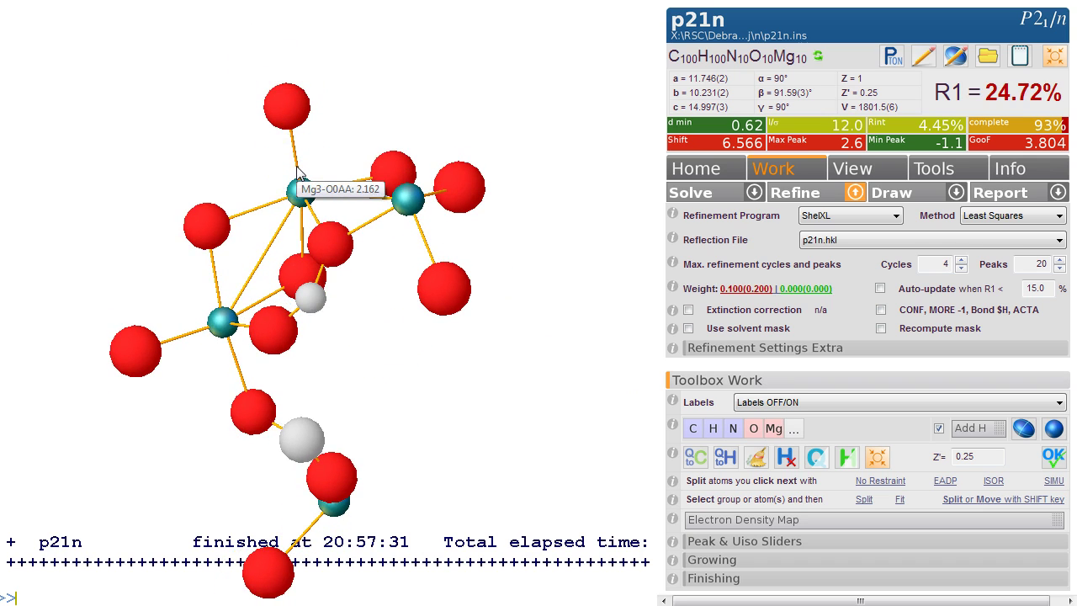
{"action": "mouse_move", "coordinate": [253, 212]}
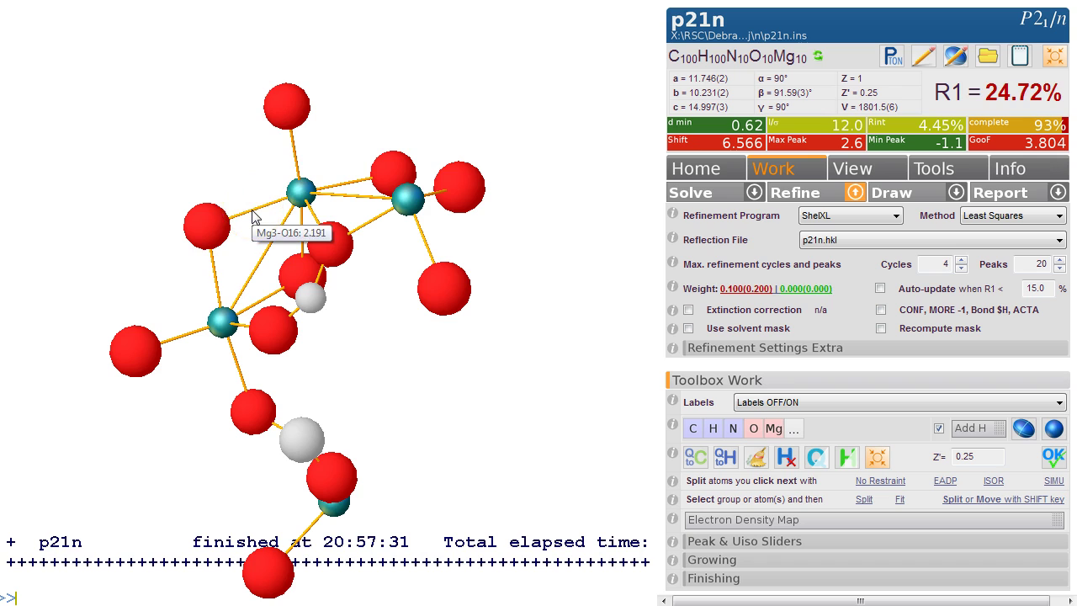
{"action": "left_click", "coordinate": [219, 278]}
{"action": "mouse_move", "coordinate": [217, 284]}
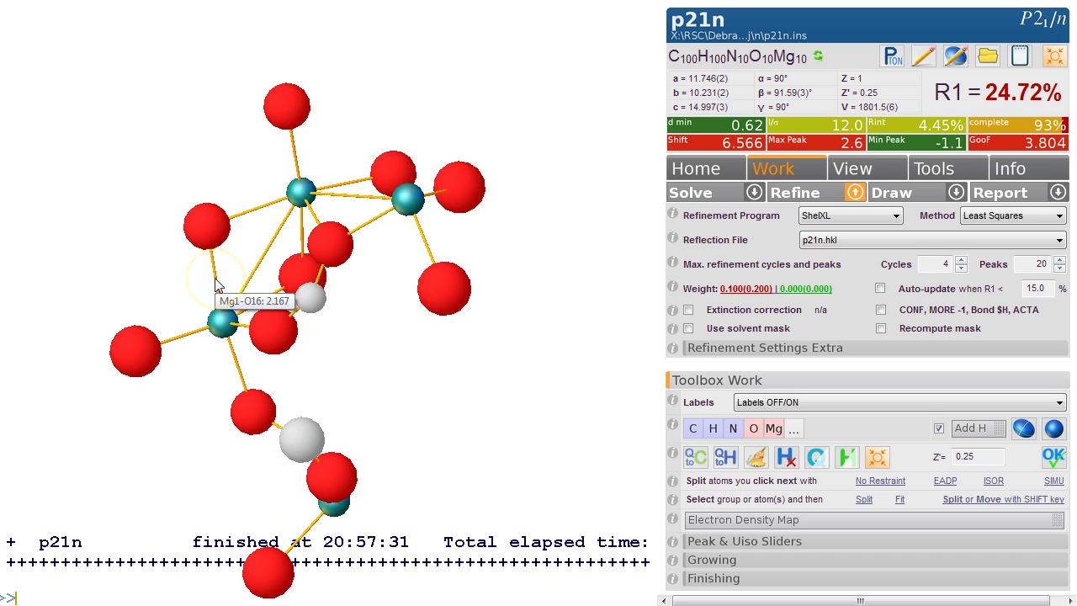
{"action": "left_click_drag", "start_coordinate": [373, 336], "coordinate": [272, 318]}
Step: Select the lower-left, top and right-hand Mg metal atoms
{"action": "left_click", "coordinate": [231, 319]}
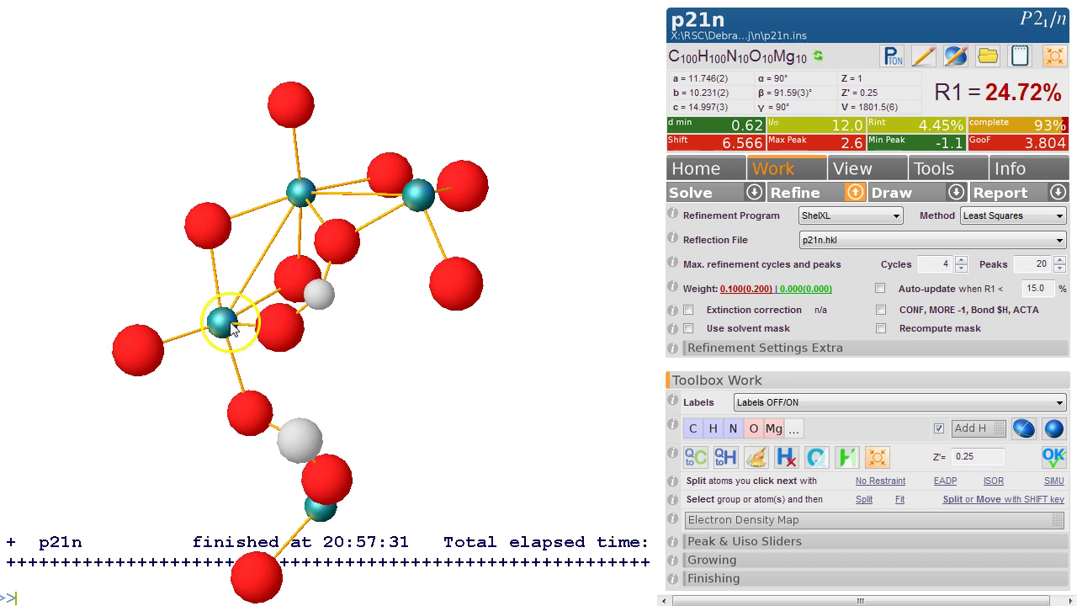
{"action": "left_click", "coordinate": [299, 192]}
{"action": "left_click", "coordinate": [418, 193]}
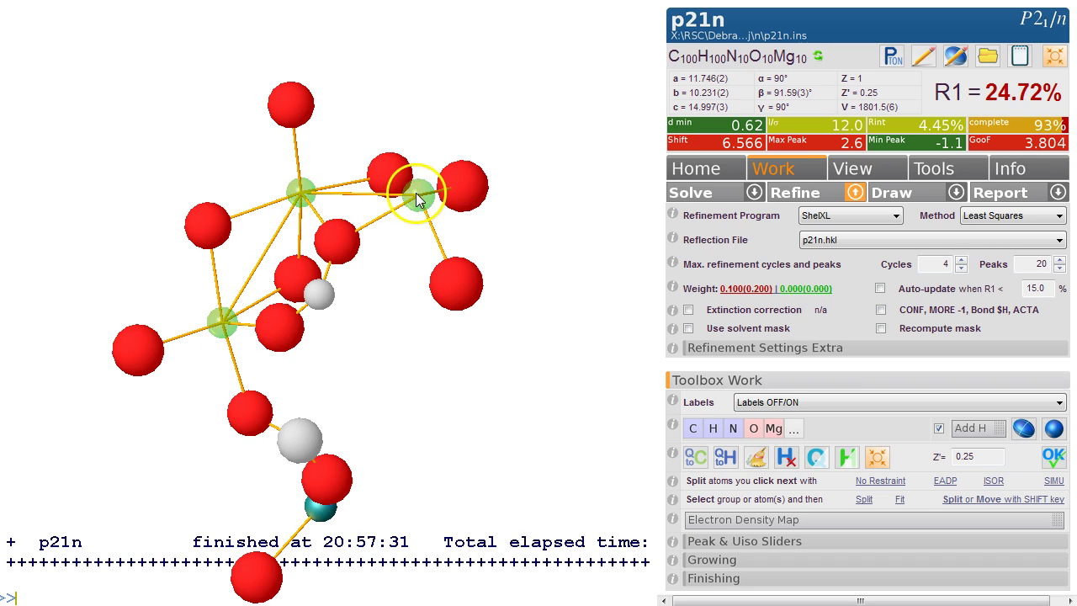
{"action": "left_click", "coordinate": [562, 263]}
{"action": "left_click_drag", "start_coordinate": [564, 265], "coordinate": [577, 298]}
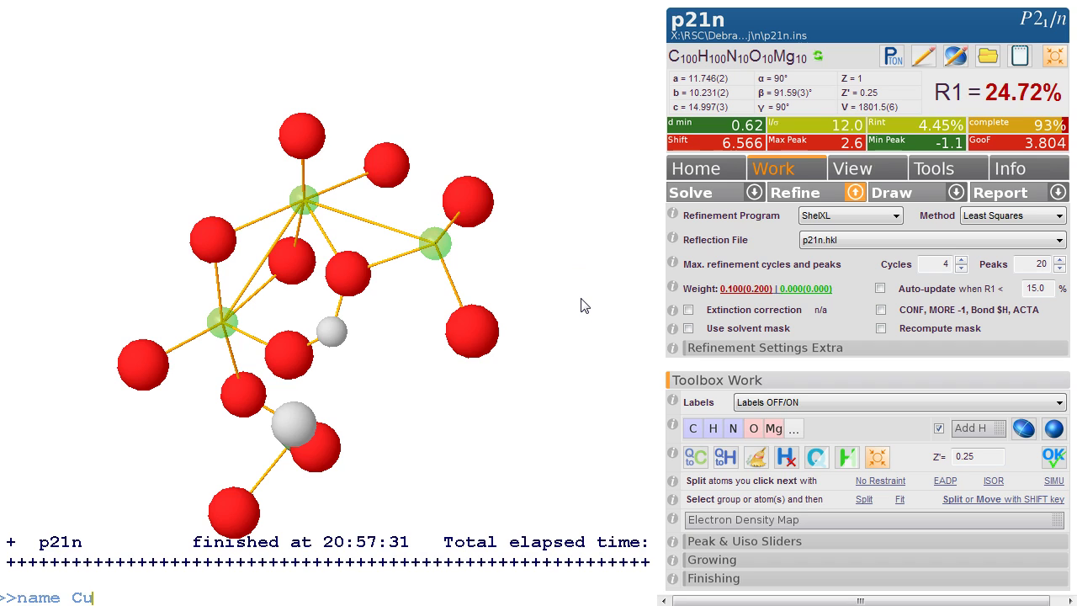
Step: Rename the selected Mg atoms and the last metal to Cu, refining to R1 19.25%
{"action": "key", "text": "Return"}
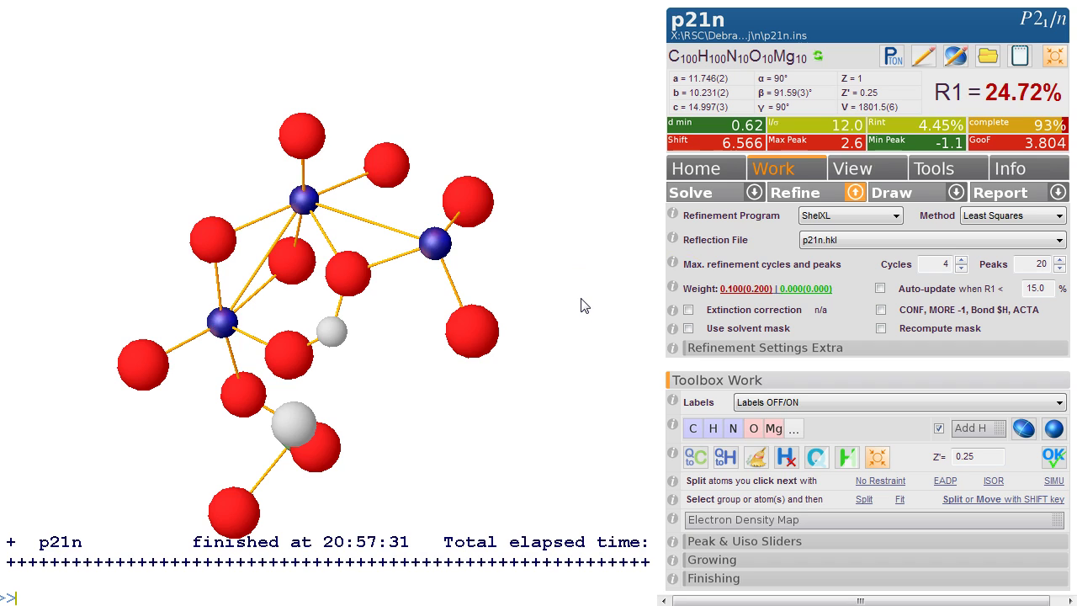
{"action": "left_click", "coordinate": [828, 196]}
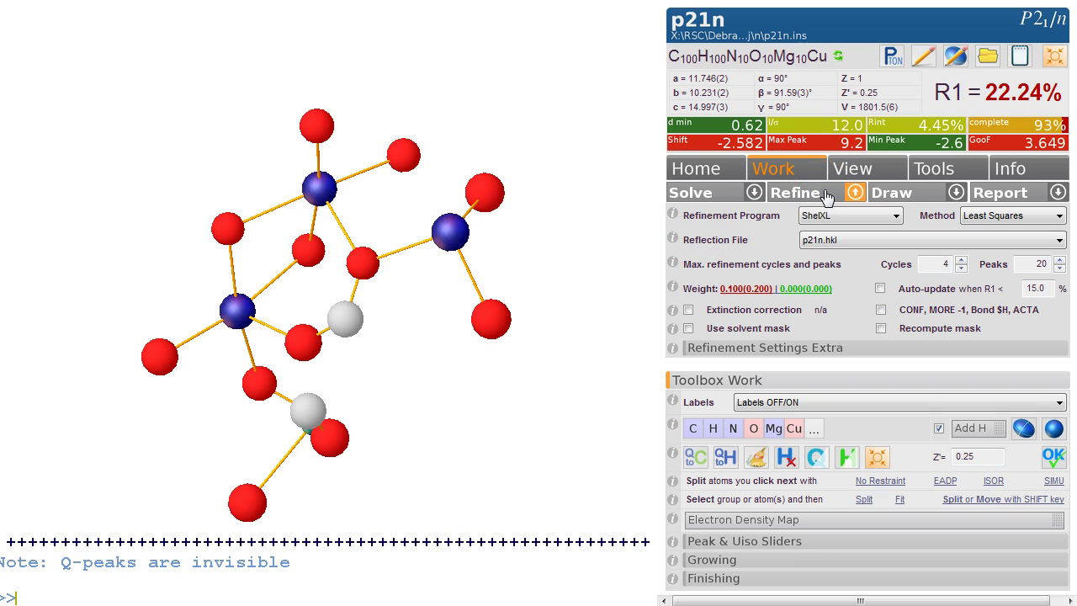
{"action": "left_click", "coordinate": [639, 154]}
{"action": "left_click_drag", "start_coordinate": [373, 440], "coordinate": [433, 411]}
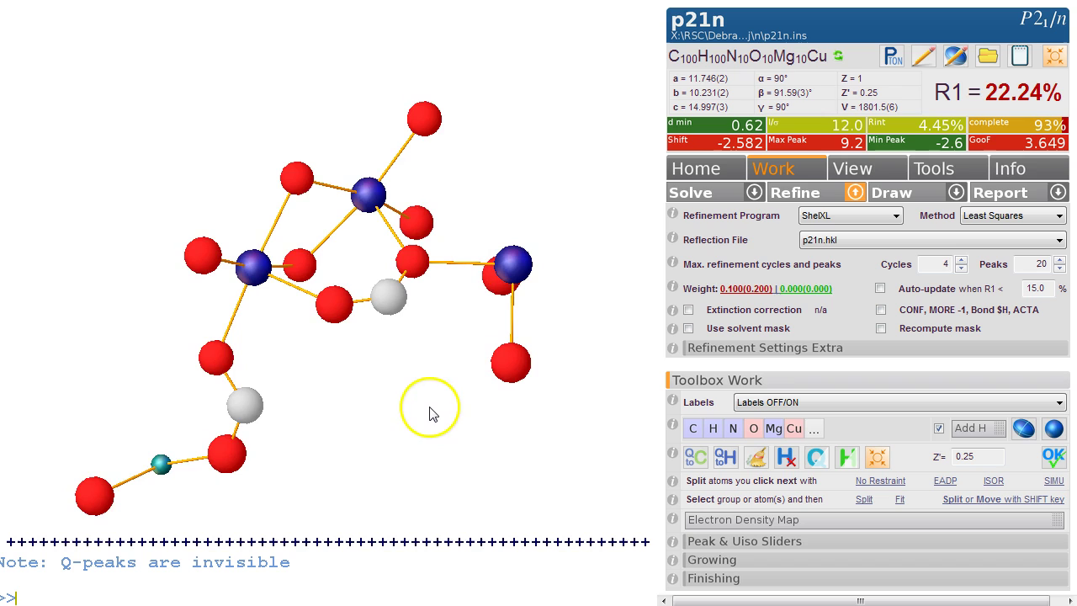
{"action": "left_click", "coordinate": [160, 463]}
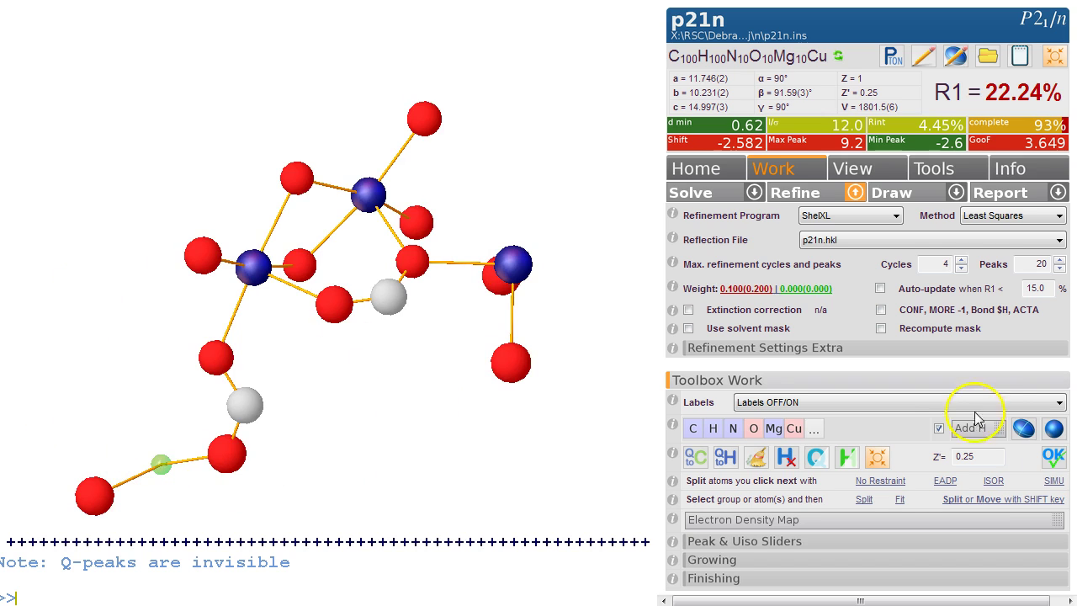
{"action": "left_click", "coordinate": [788, 197]}
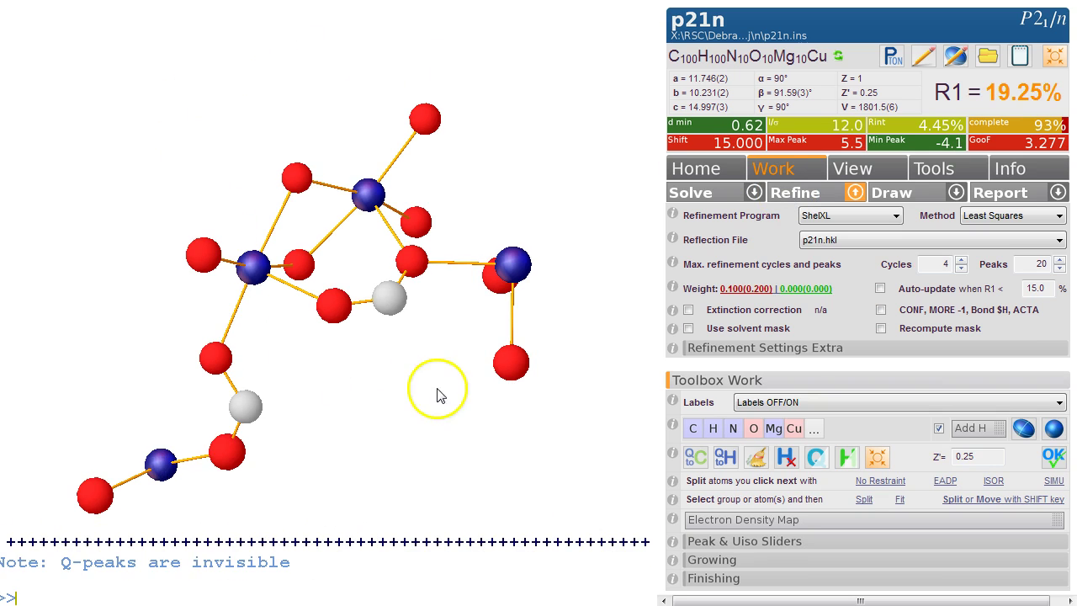
Step: Make the highest remaining peak a carbon atom and refine
{"action": "left_click_drag", "start_coordinate": [280, 414], "coordinate": [311, 171]}
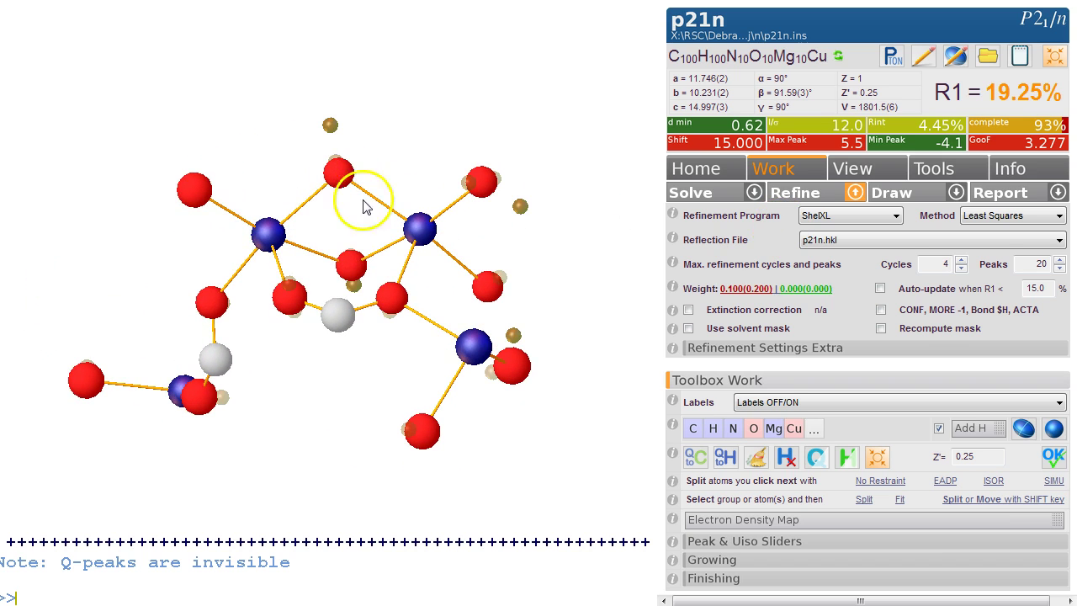
{"action": "left_click_drag", "start_coordinate": [377, 176], "coordinate": [137, 174]}
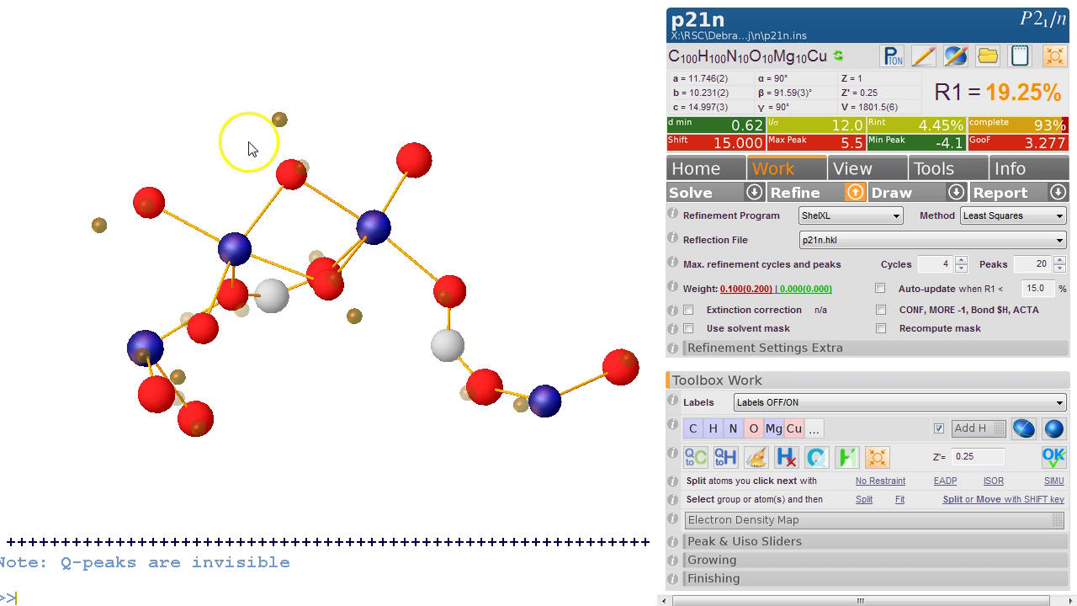
{"action": "left_click_drag", "start_coordinate": [240, 143], "coordinate": [211, 148]}
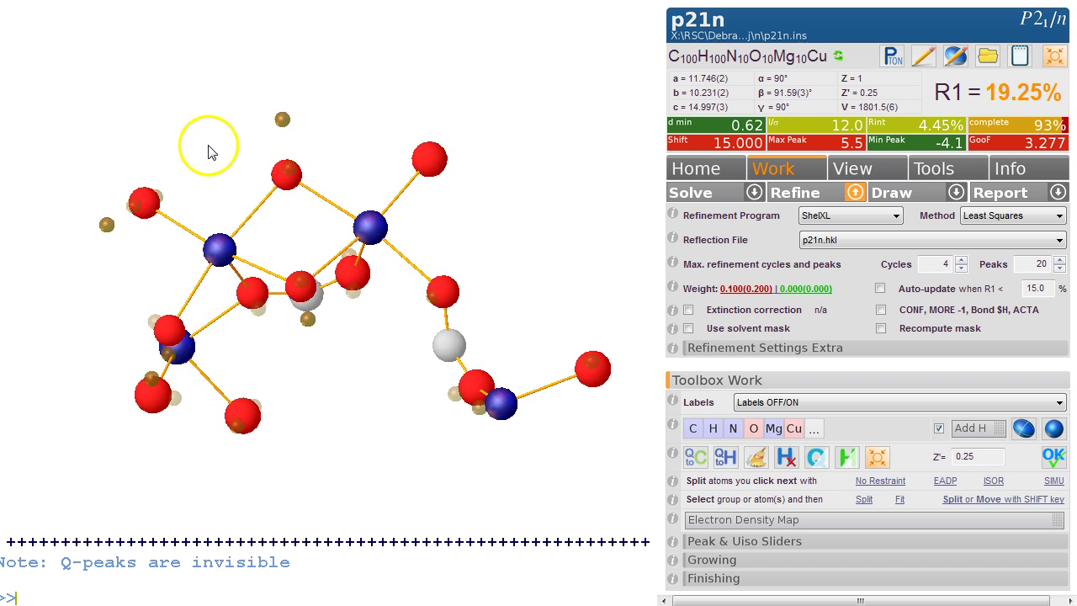
{"action": "left_click", "coordinate": [841, 147]}
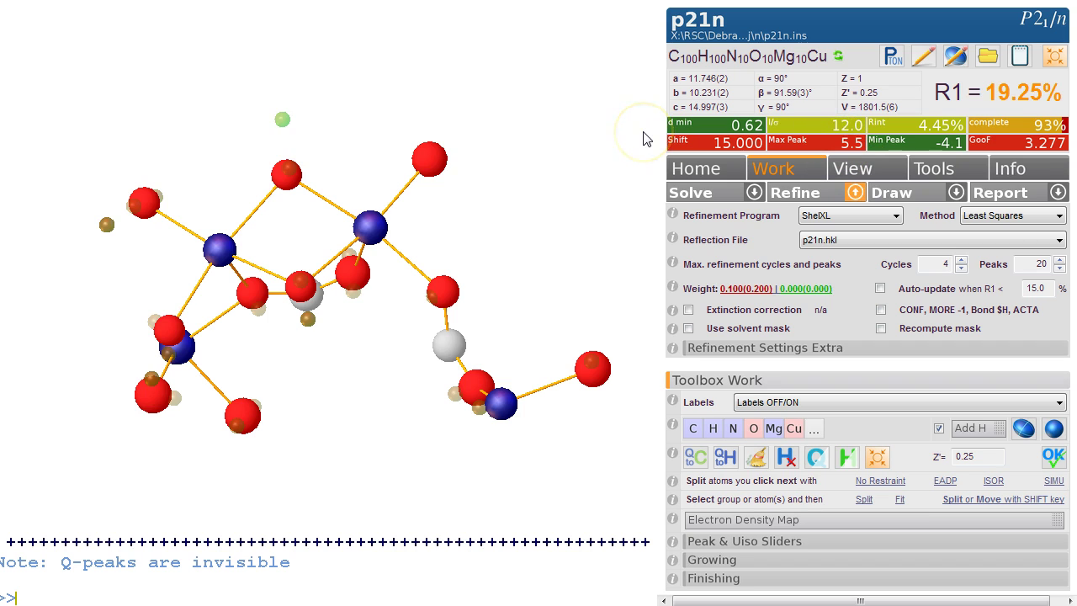
{"action": "key", "text": "Return"}
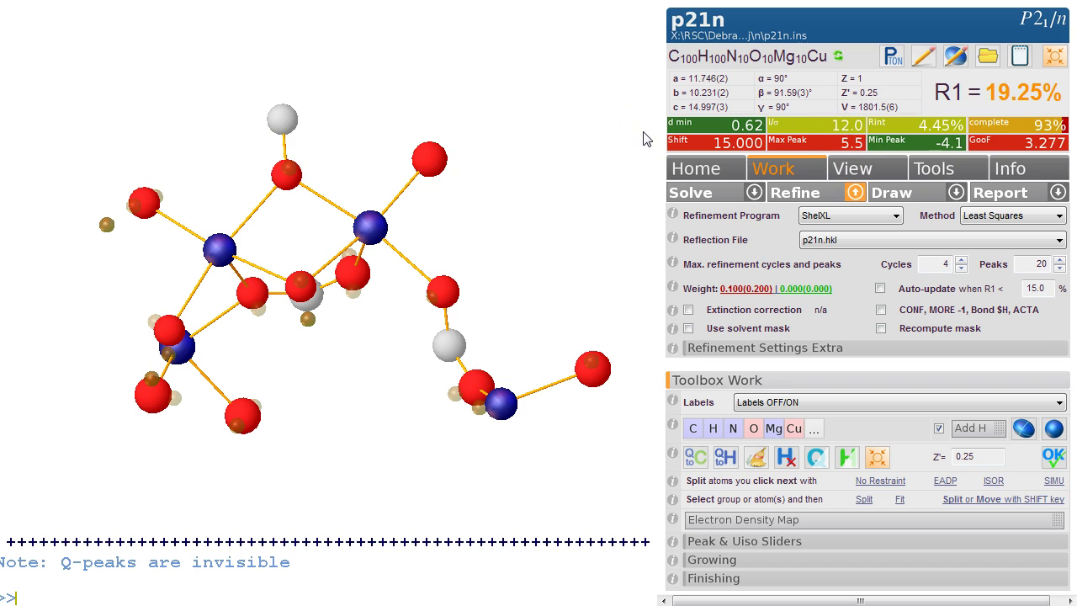
{"action": "left_click", "coordinate": [813, 196]}
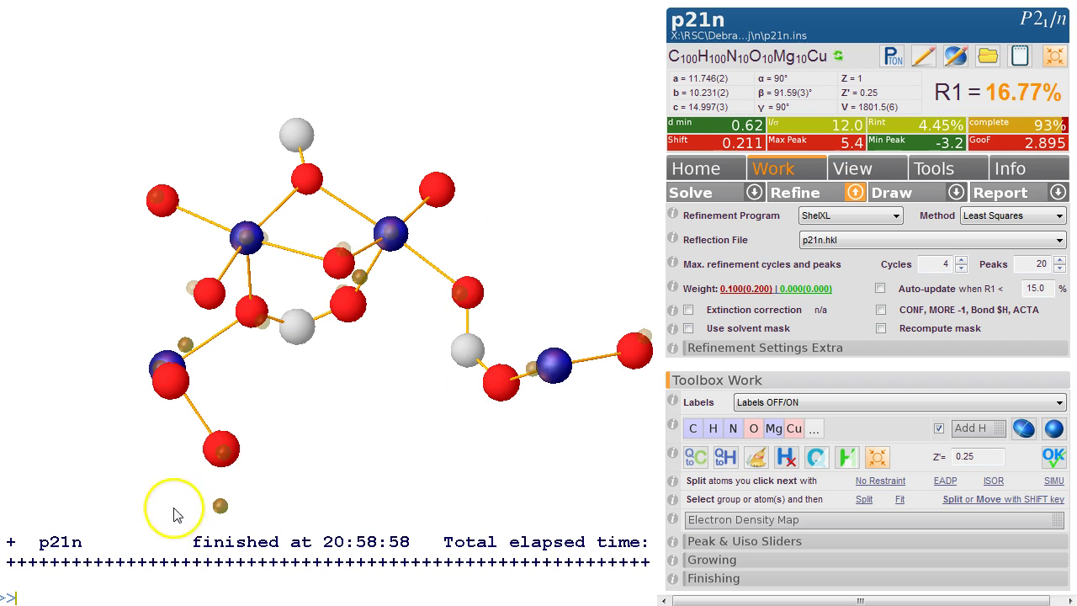
Step: Convert the lower-left peak to carbon with 'name c' and reassign a left-side peak
{"action": "left_click", "coordinate": [220, 506]}
{"action": "type", "text": "n"}
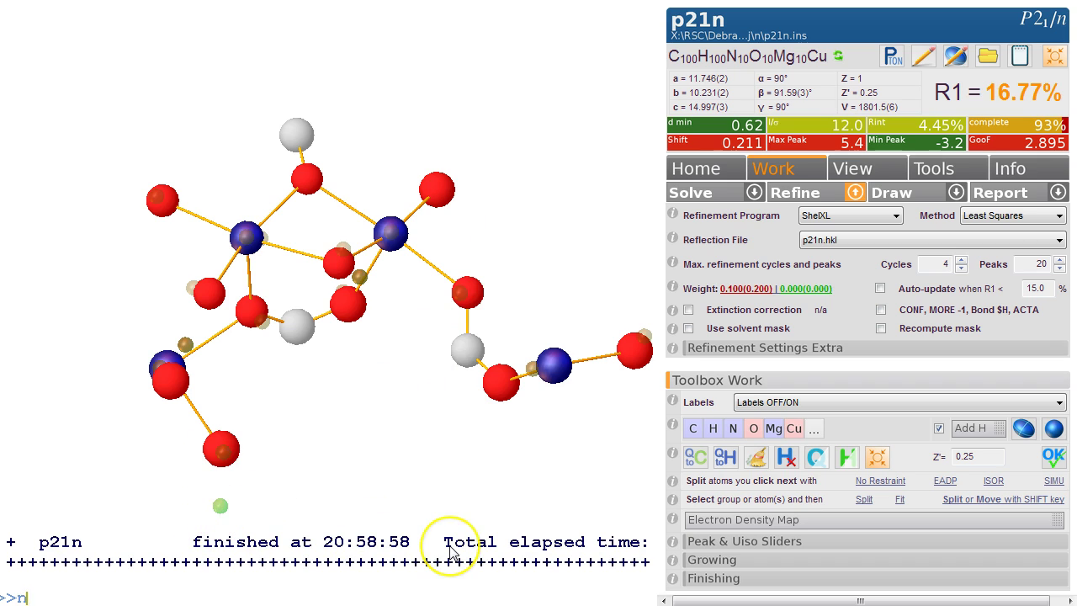
{"action": "type", "text": "ame c"}
{"action": "key", "text": "Return"}
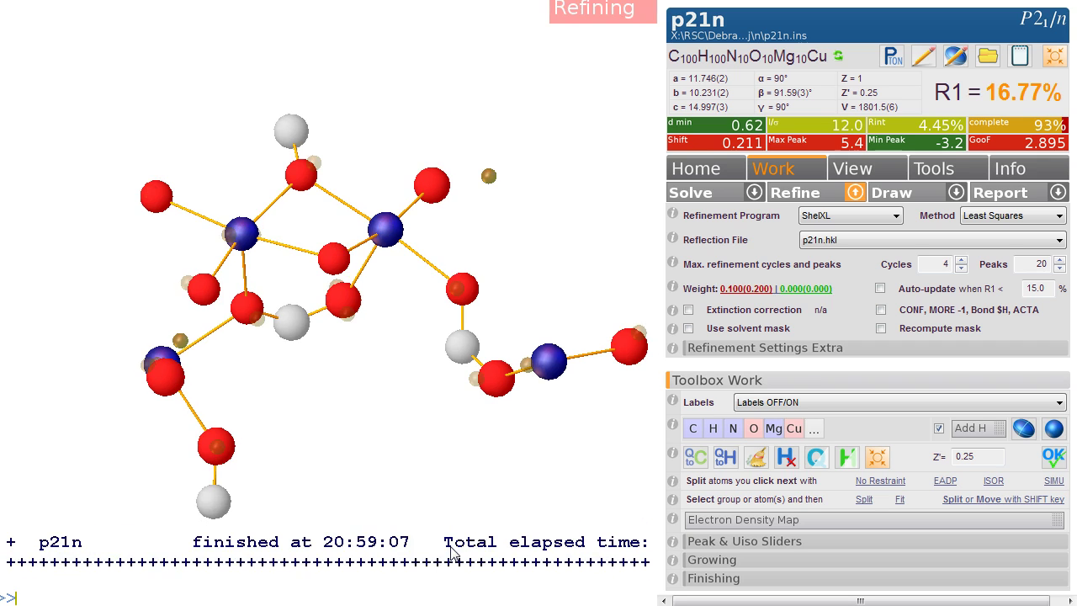
{"action": "left_click_drag", "start_coordinate": [435, 224], "coordinate": [428, 149]}
{"action": "left_click", "coordinate": [152, 265]}
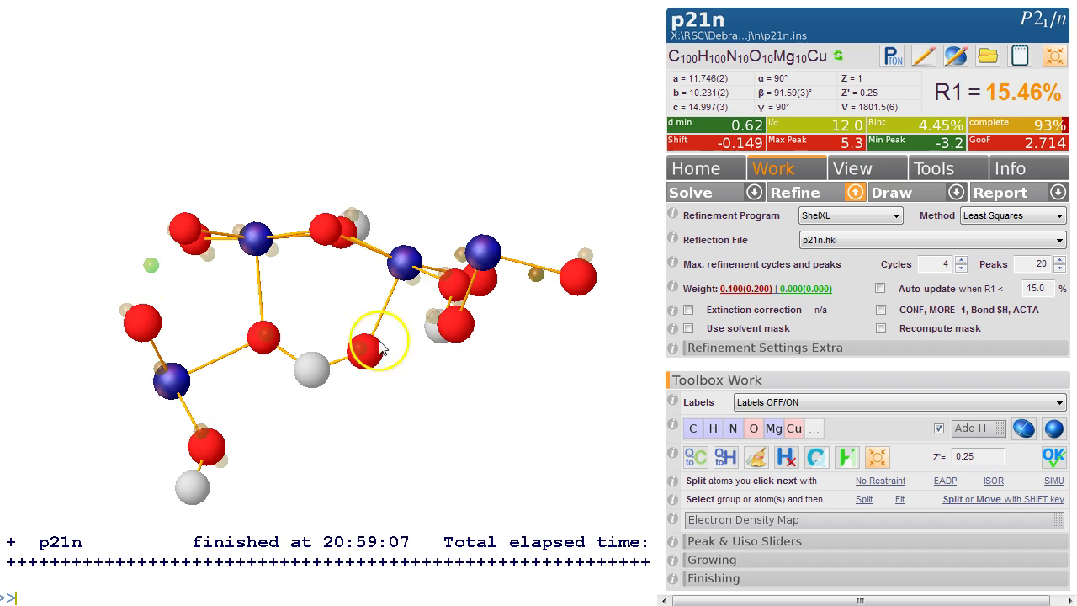
{"action": "left_click", "coordinate": [711, 430]}
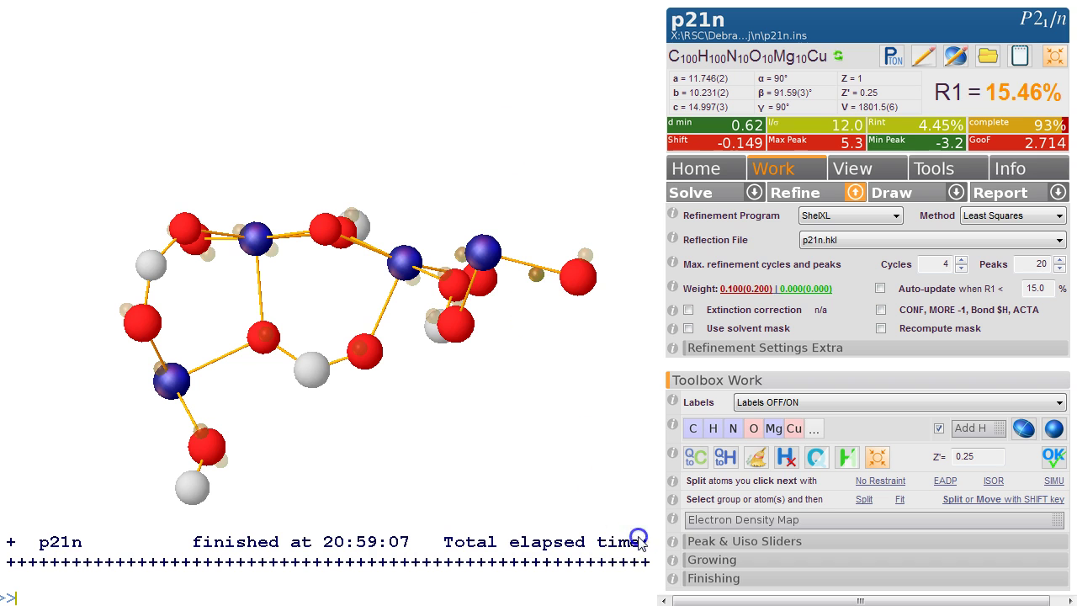
{"action": "left_click_drag", "start_coordinate": [468, 412], "coordinate": [533, 468]}
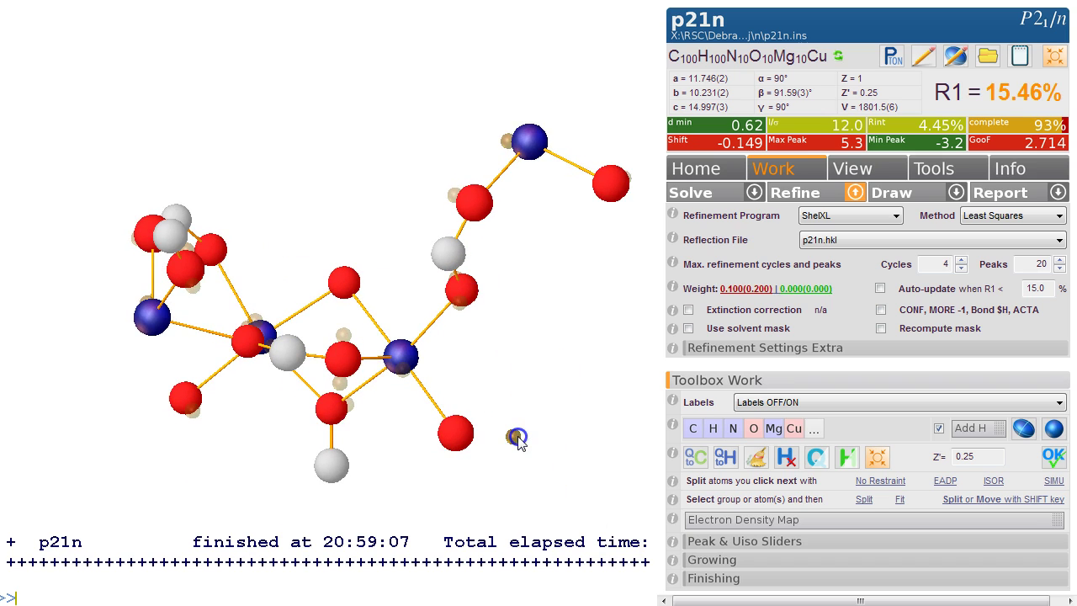
Step: Turn the peak beside the lower-right oxygen into a carbon atom
{"action": "left_click", "coordinate": [513, 435]}
{"action": "left_click", "coordinate": [684, 455]}
{"action": "left_click", "coordinate": [702, 429]}
{"action": "left_click", "coordinate": [995, 19]}
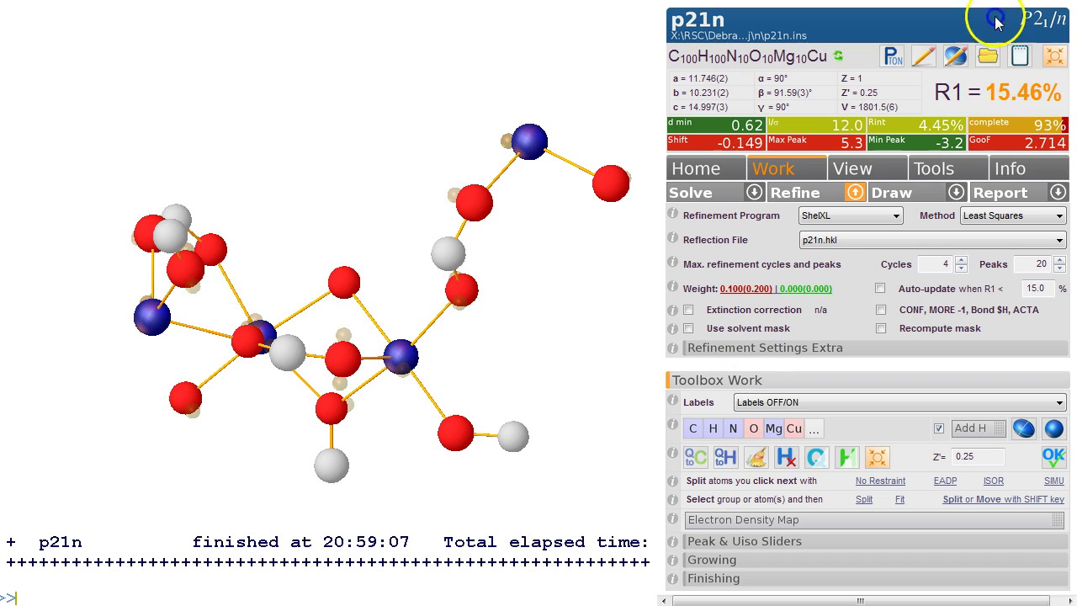
Step: Refine the structure to R1 11.79% and rotate the model to check it
{"action": "left_click", "coordinate": [788, 198]}
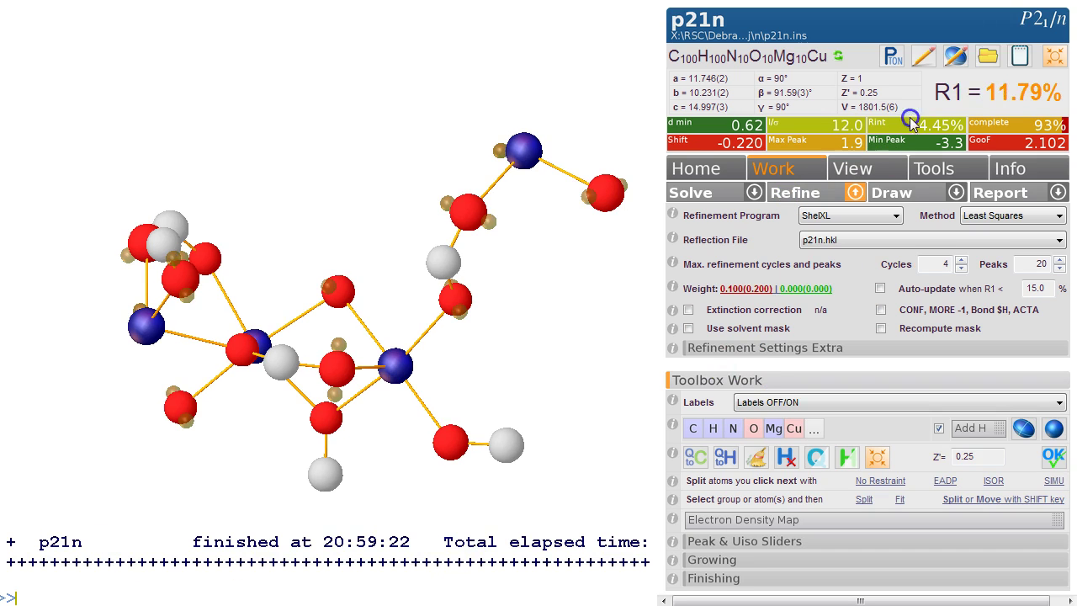
{"action": "left_click", "coordinate": [1055, 56]}
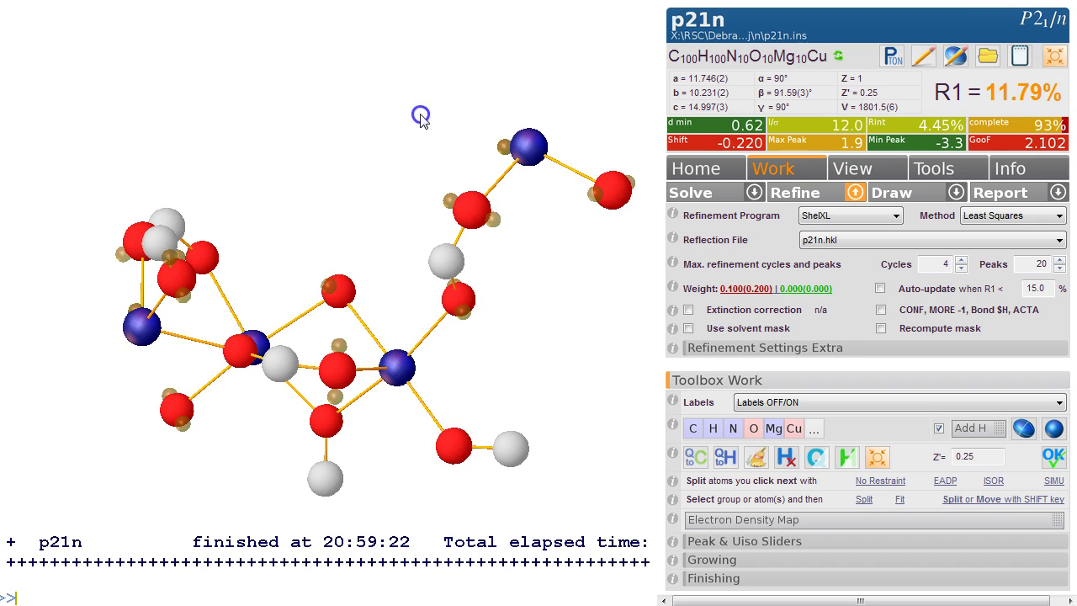
{"action": "left_click_drag", "start_coordinate": [414, 110], "coordinate": [493, 200]}
{"action": "left_click_drag", "start_coordinate": [585, 309], "coordinate": [583, 345]}
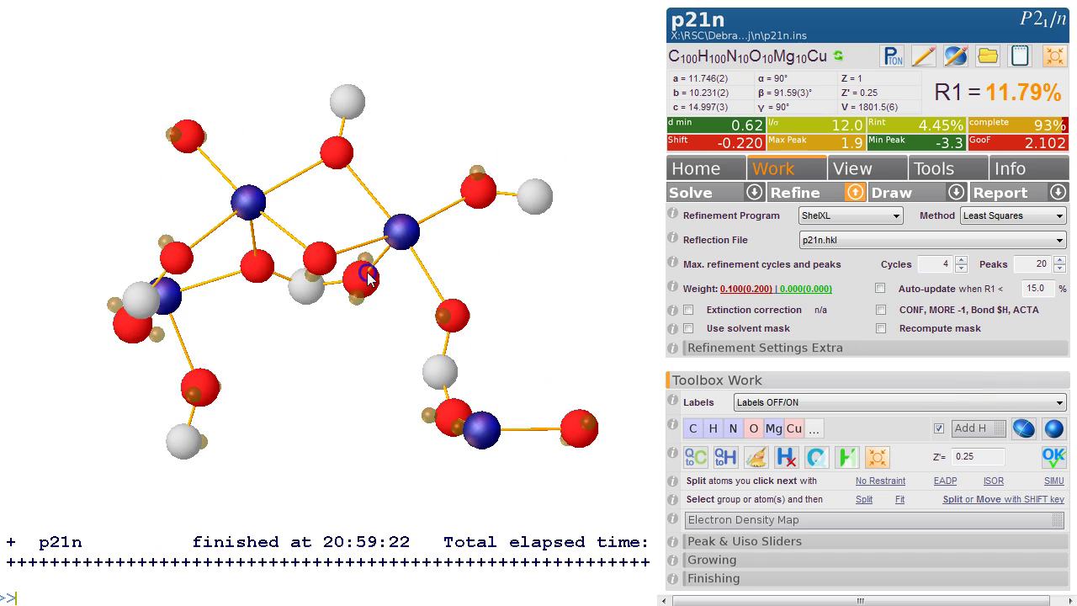
{"action": "left_click", "coordinate": [879, 459]}
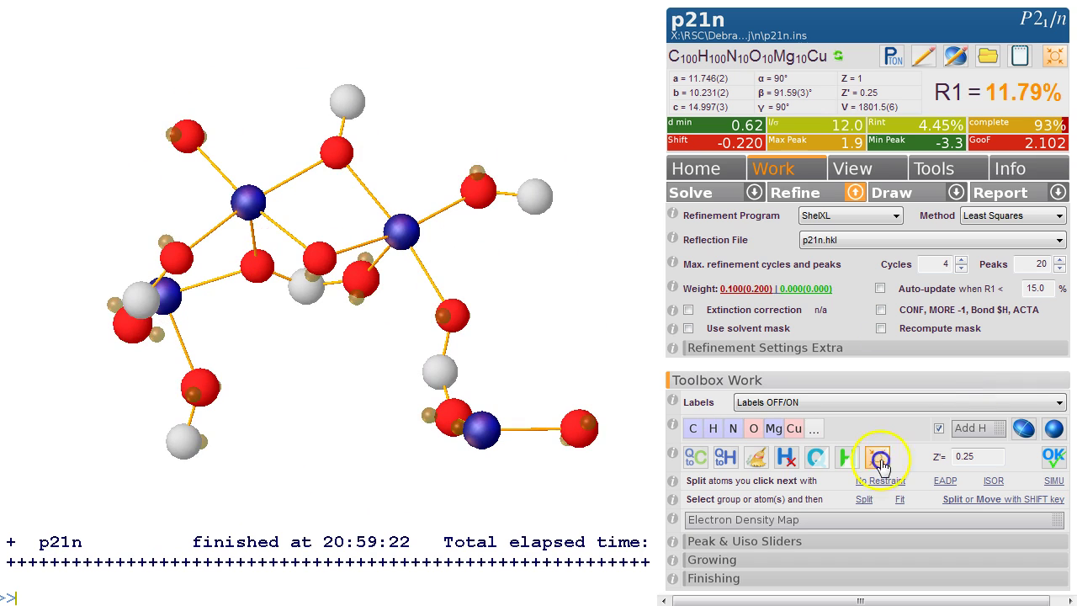
Step: Refine all atoms anisotropically for R1 7.11%, and rotate to view the ellipsoids
{"action": "left_click", "coordinate": [1023, 430]}
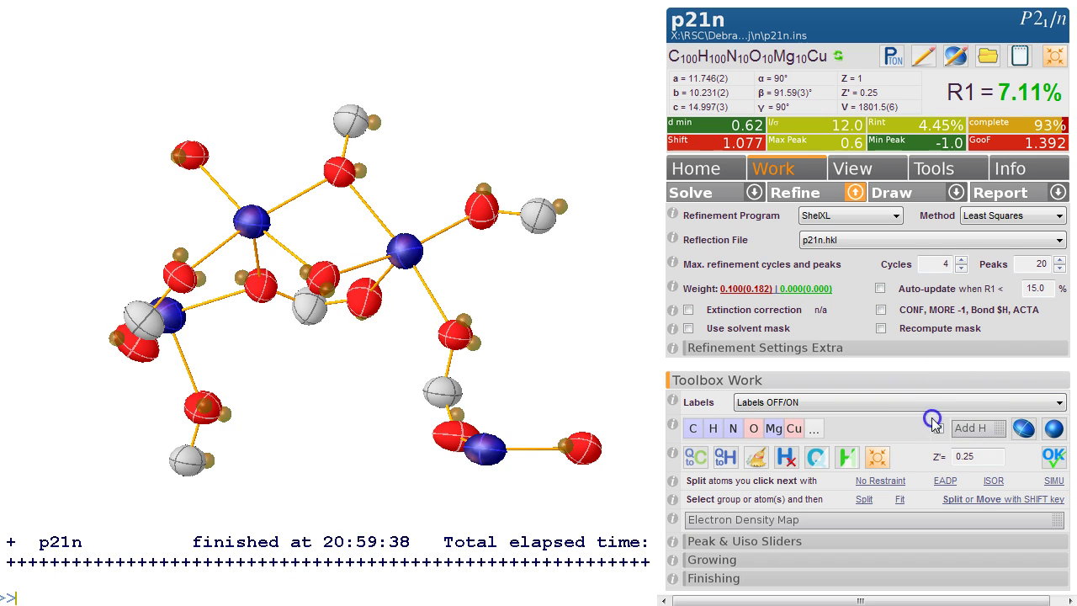
{"action": "left_click_drag", "start_coordinate": [496, 282], "coordinate": [544, 238]}
{"action": "left_click", "coordinate": [255, 99]}
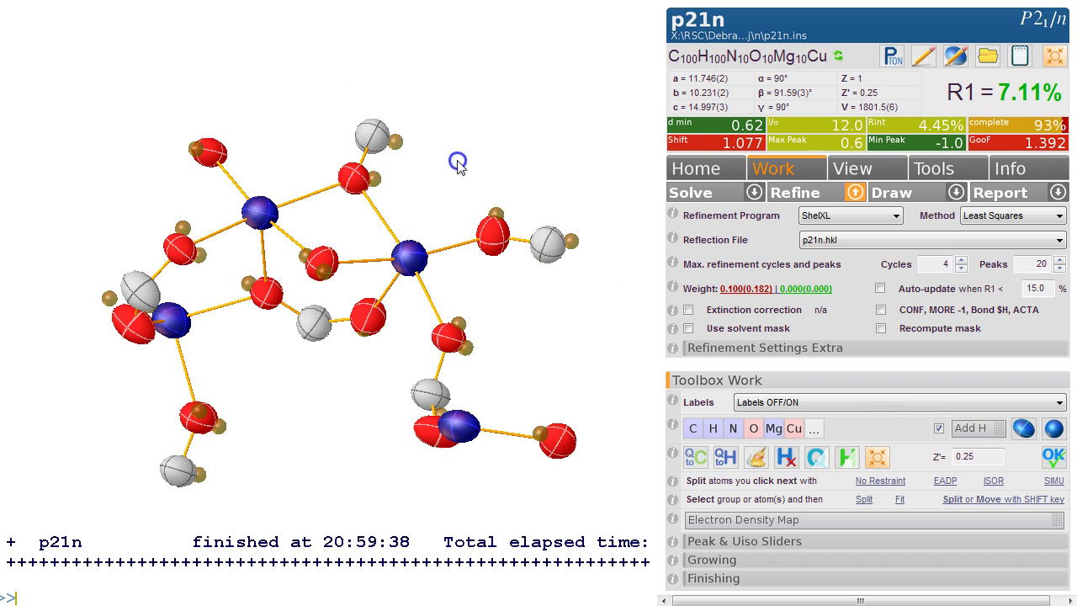
{"action": "left_click_drag", "start_coordinate": [457, 163], "coordinate": [443, 143]}
{"action": "left_click", "coordinate": [254, 232]}
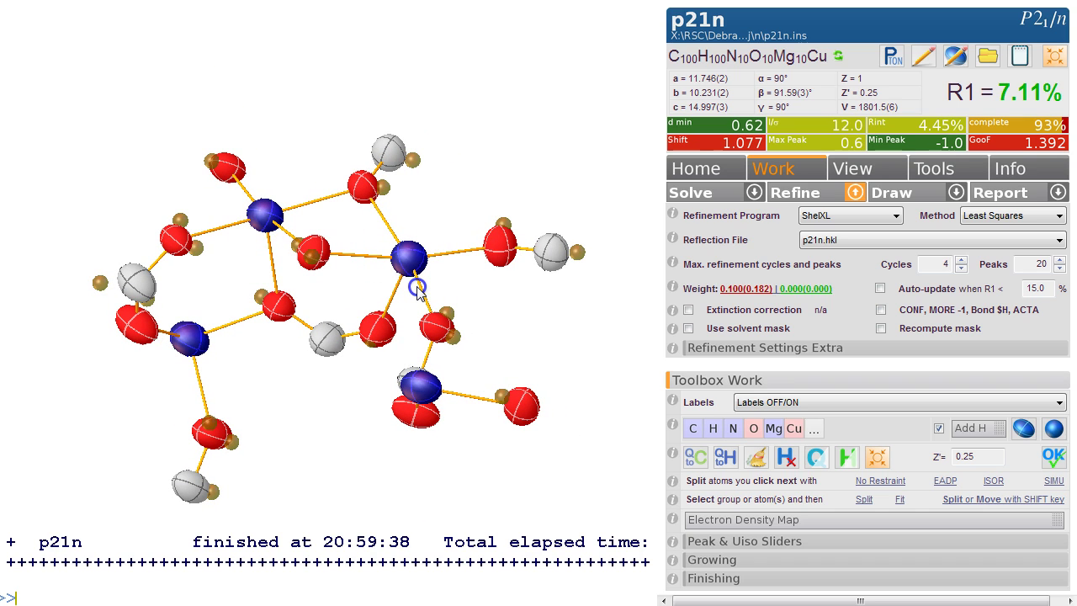
{"action": "left_click", "coordinate": [420, 228]}
Step: Show the difference electron density map, rotate the model, then hide it
{"action": "left_click", "coordinate": [842, 524]}
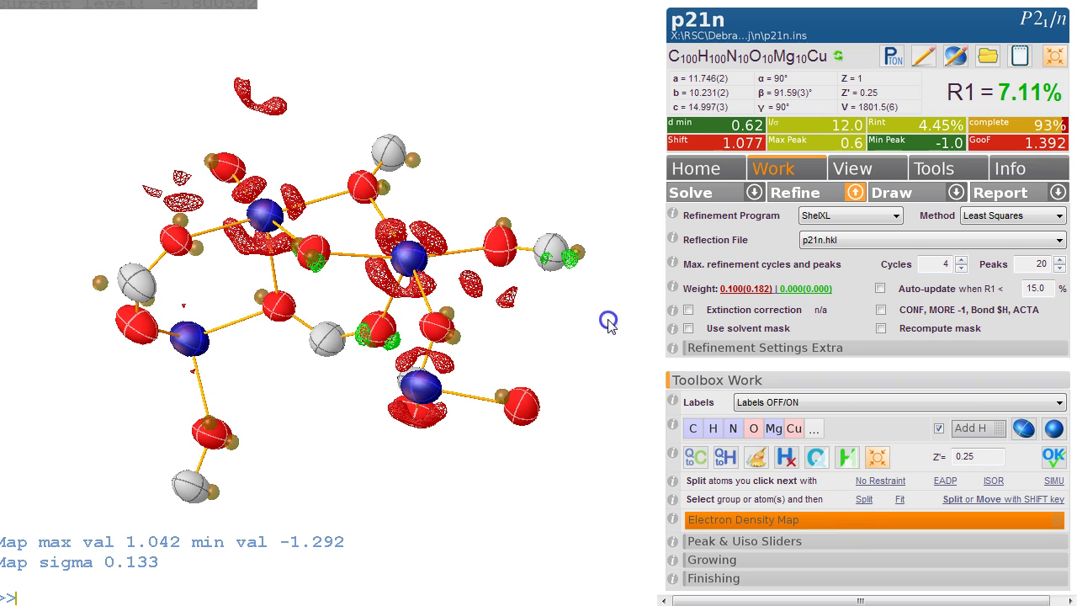
{"action": "left_click_drag", "start_coordinate": [553, 334], "coordinate": [577, 339]}
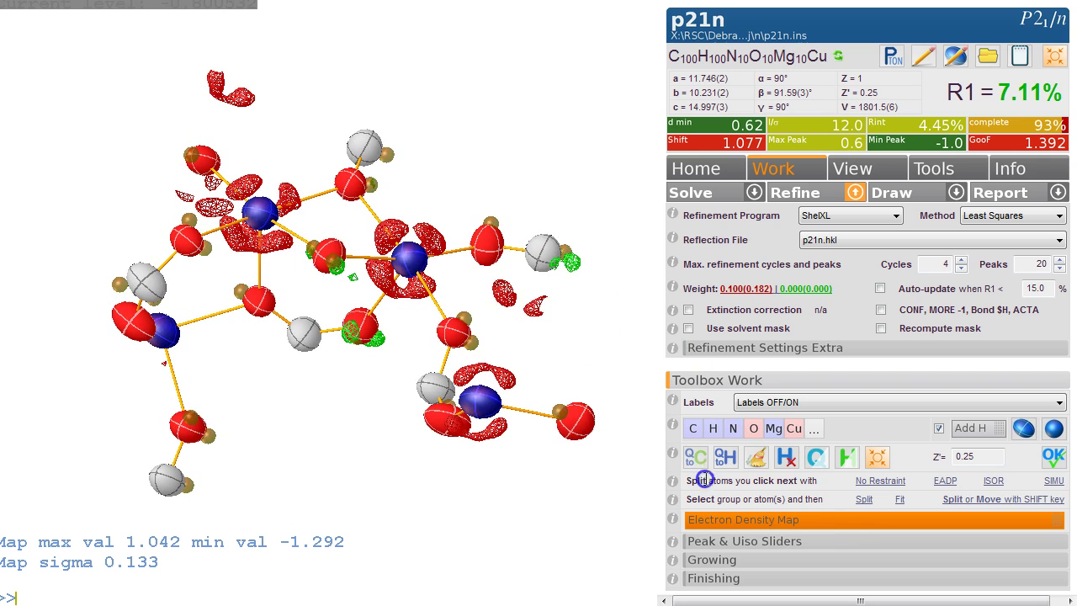
{"action": "left_click", "coordinate": [743, 520]}
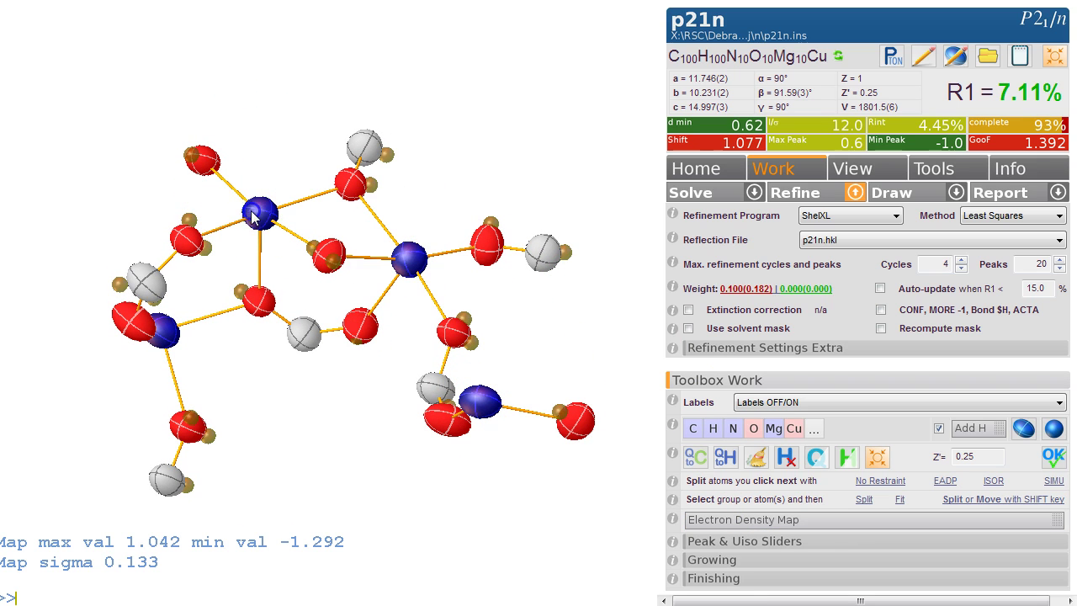
Step: Rename the three metal atoms to Fe and refine, reaching R1 5.84%
{"action": "left_click", "coordinate": [168, 332]}
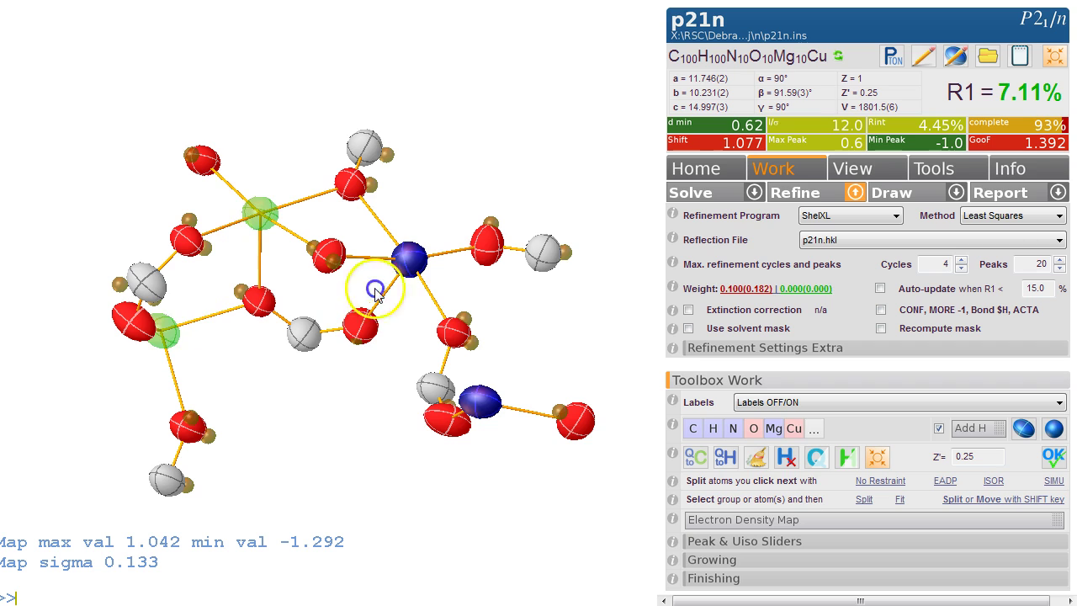
{"action": "left_click", "coordinate": [410, 260]}
{"action": "left_click", "coordinate": [481, 401]}
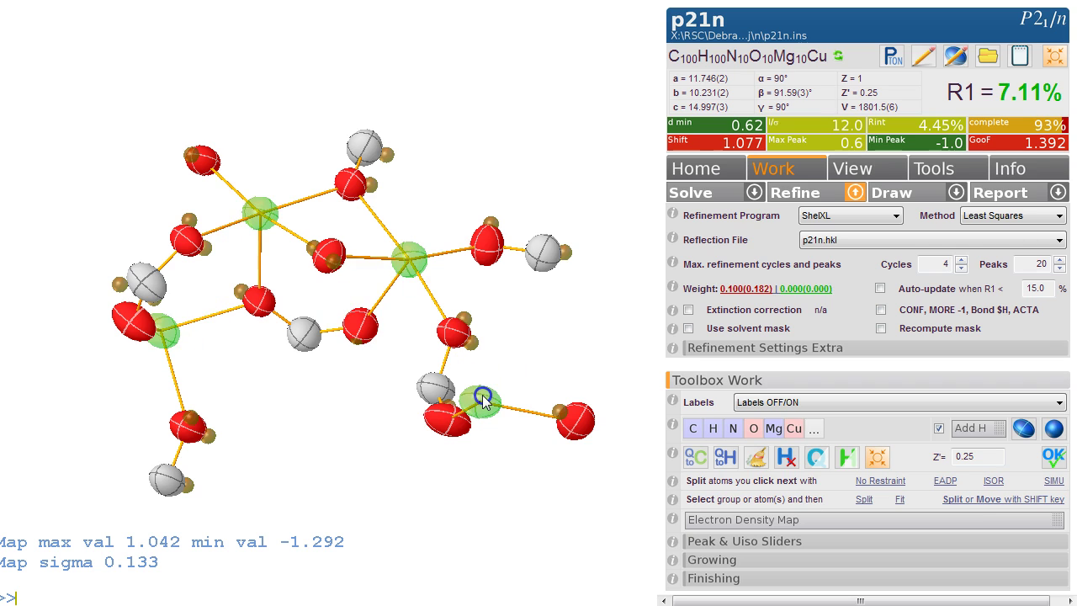
{"action": "key", "text": "Escape"}
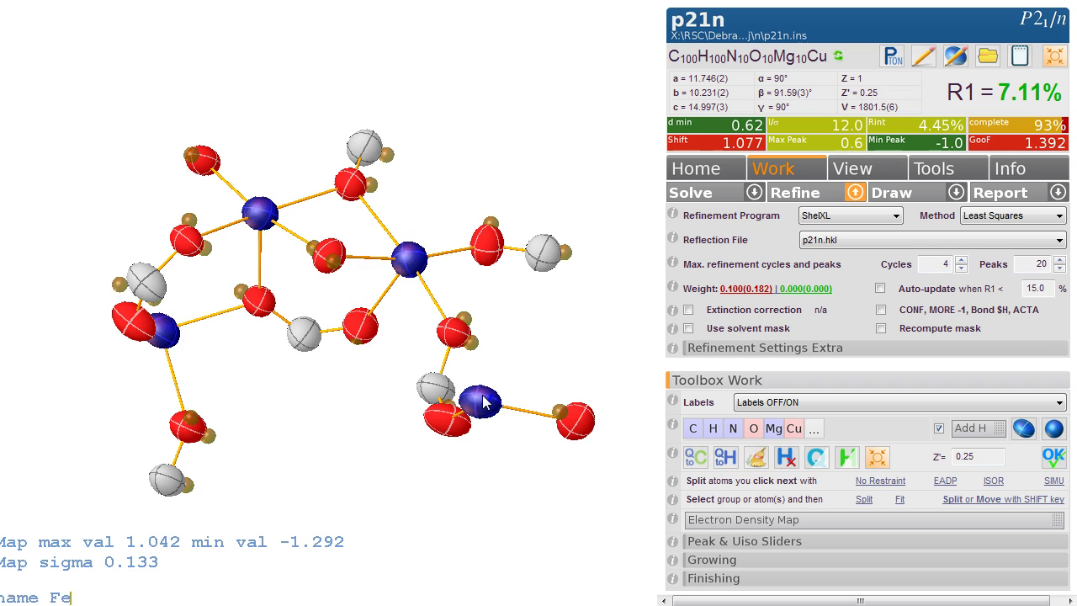
{"action": "left_click", "coordinate": [810, 195]}
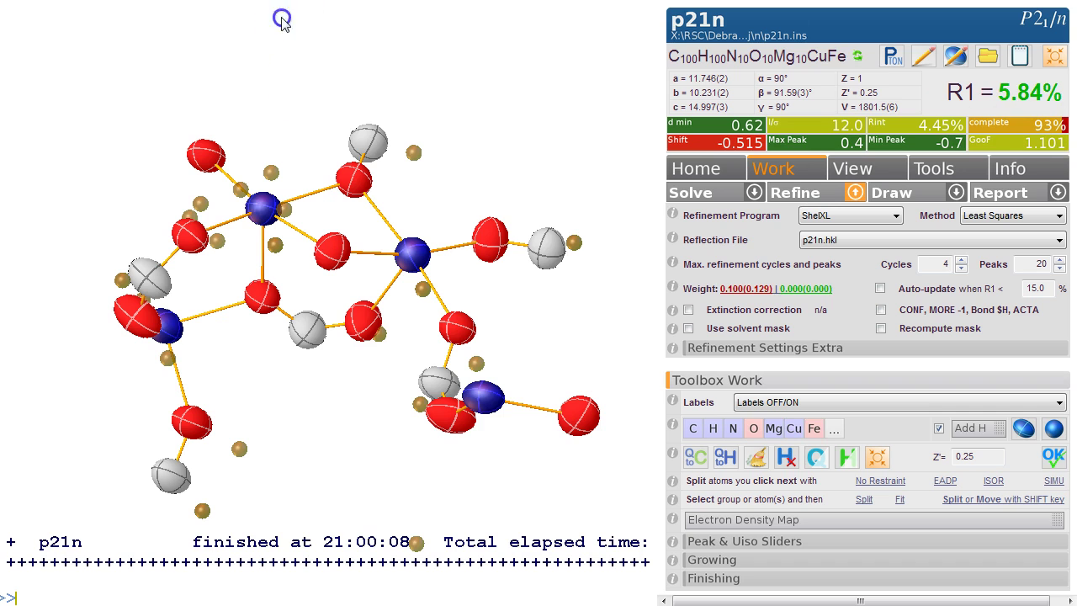
{"action": "left_click_drag", "start_coordinate": [457, 166], "coordinate": [457, 195]}
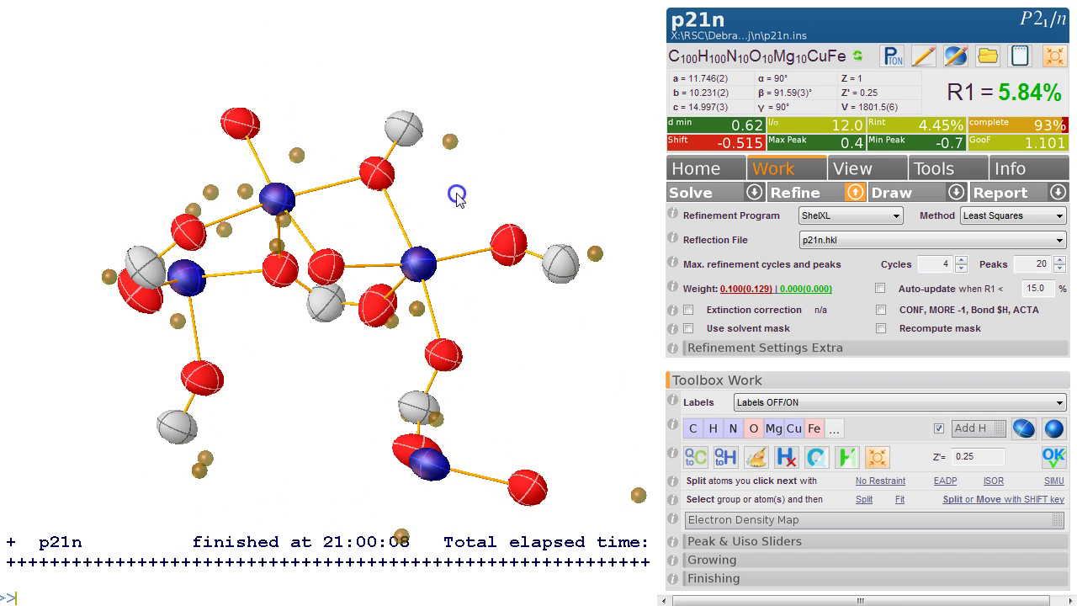
Step: Replace the old Mg/Cu formula with cell contents C24Fe12O48
{"action": "left_click", "coordinate": [759, 521]}
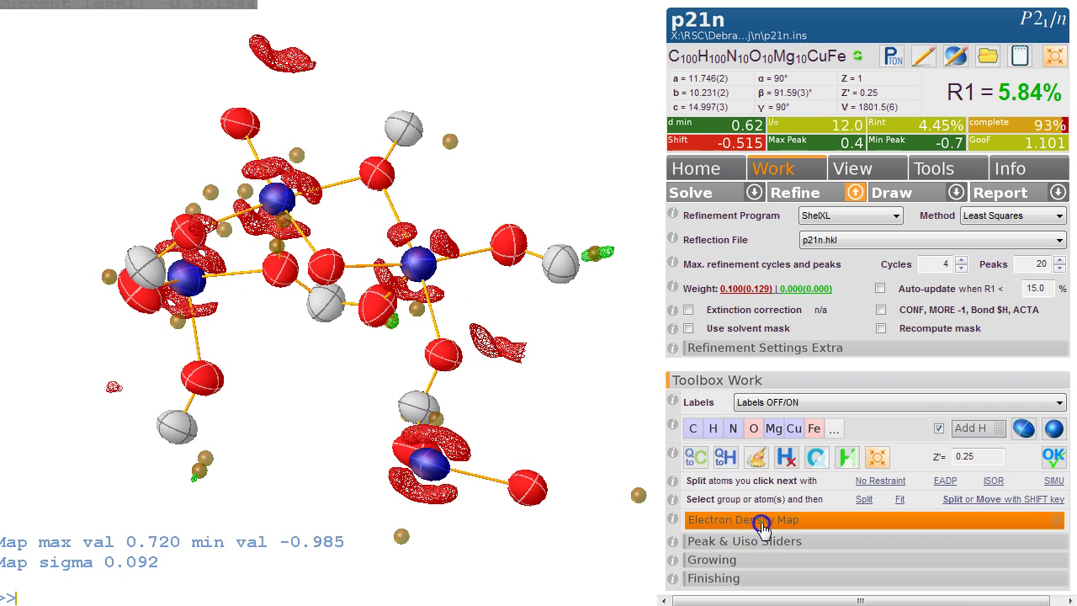
{"action": "left_click", "coordinate": [761, 522]}
{"action": "left_click", "coordinate": [688, 458]}
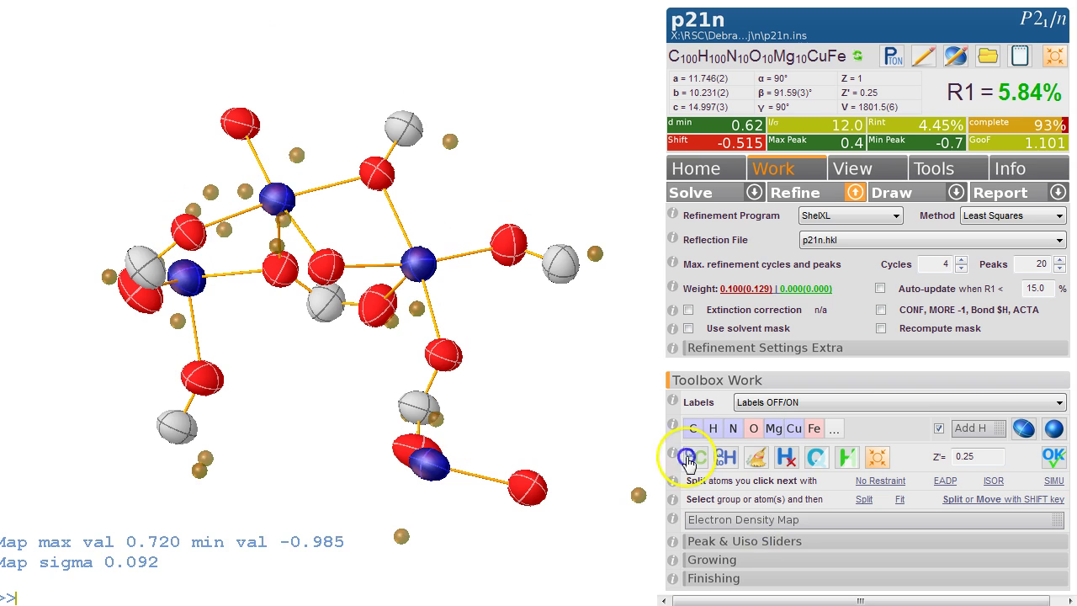
{"action": "left_click_drag", "start_coordinate": [619, 180], "coordinate": [311, 217]}
{"action": "left_click", "coordinate": [778, 61]}
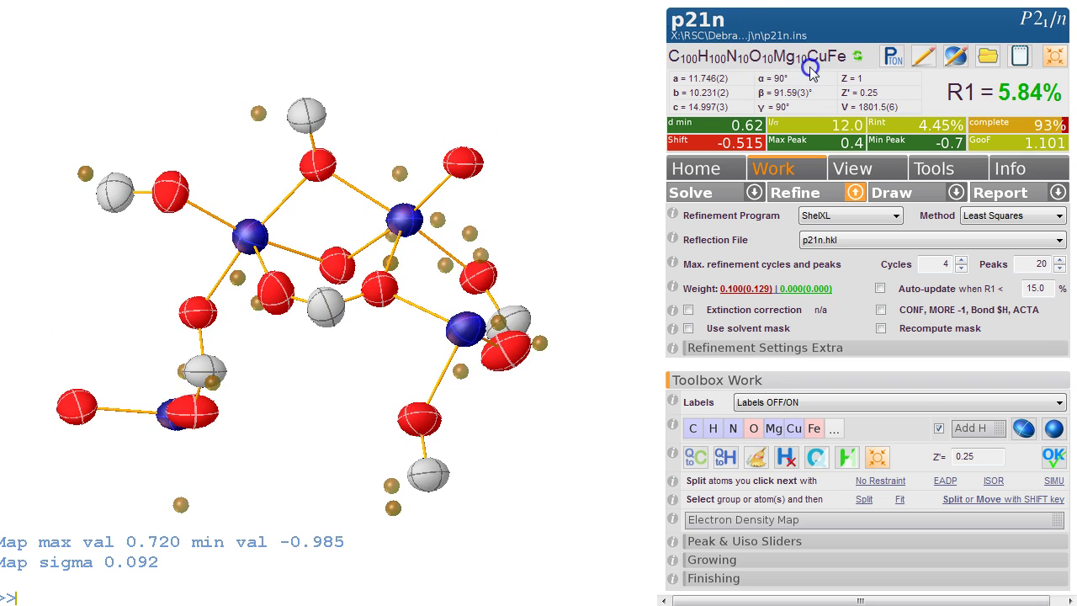
{"action": "left_click", "coordinate": [617, 180]}
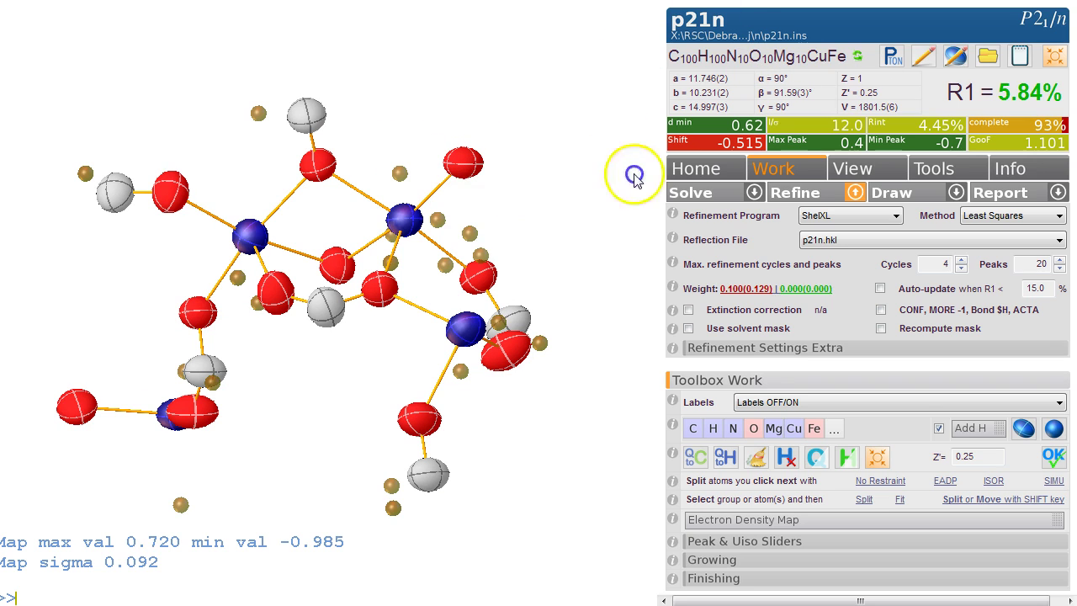
{"action": "left_click", "coordinate": [854, 57]}
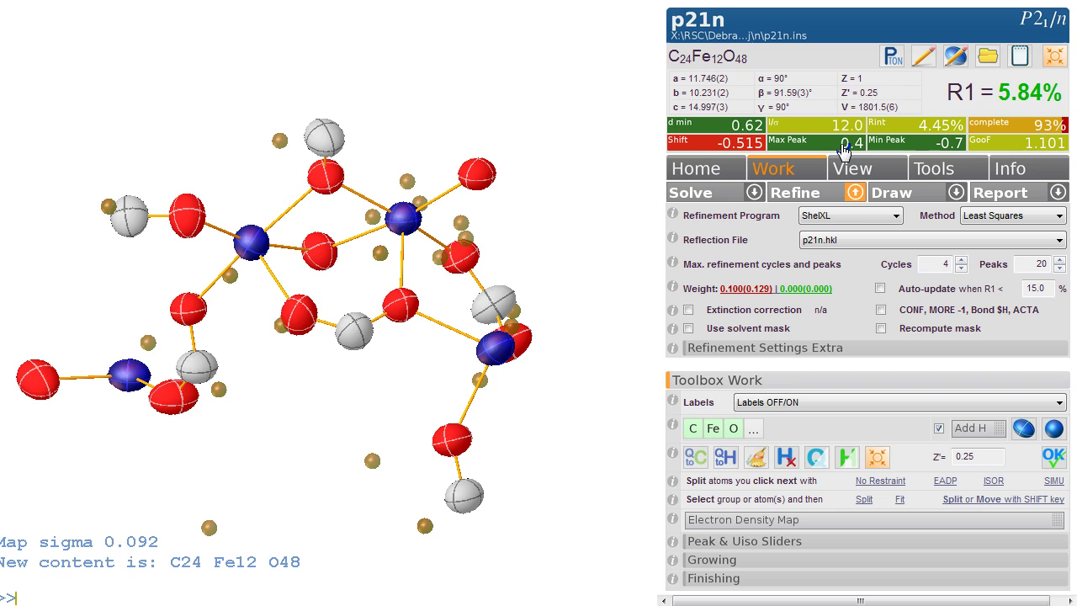
Step: Add hydrogens to the formate carbons and refine, lowering R1 to 5.60%
{"action": "left_click", "coordinate": [978, 430]}
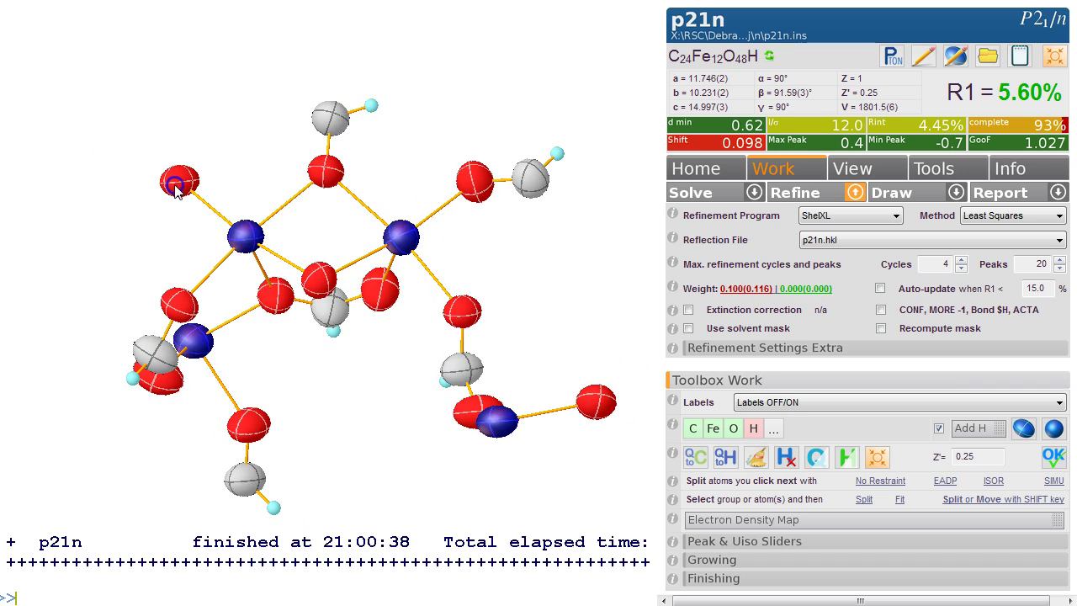
{"action": "mouse_move", "coordinate": [175, 187]}
{"action": "key", "text": "ctrl+g"}
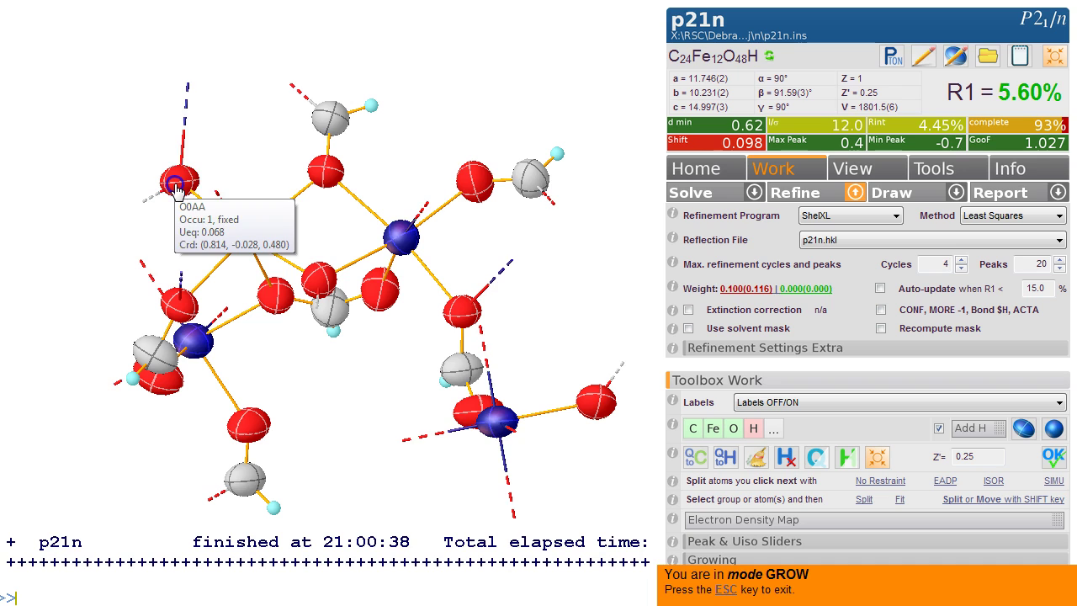
{"action": "left_click", "coordinate": [153, 198]}
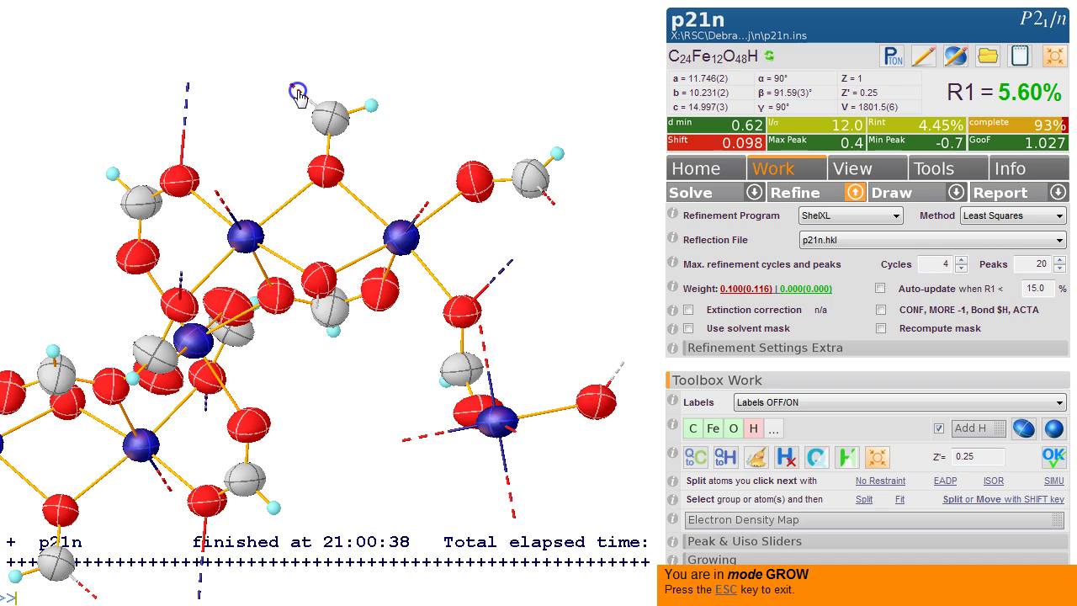
{"action": "left_click", "coordinate": [298, 94]}
{"action": "left_click", "coordinate": [421, 221]}
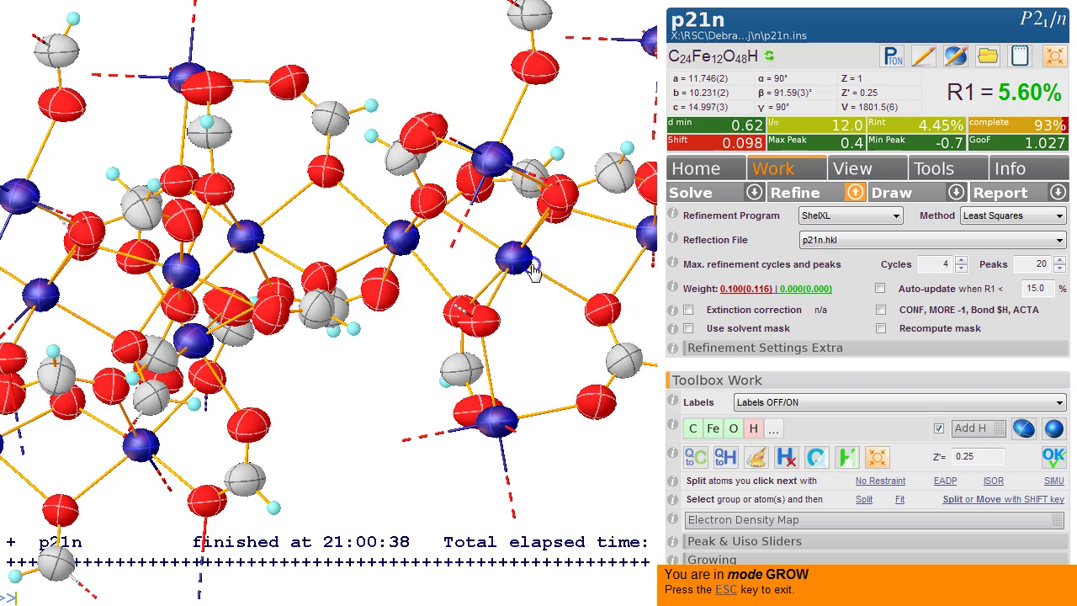
{"action": "left_click_drag", "start_coordinate": [538, 294], "coordinate": [564, 229]}
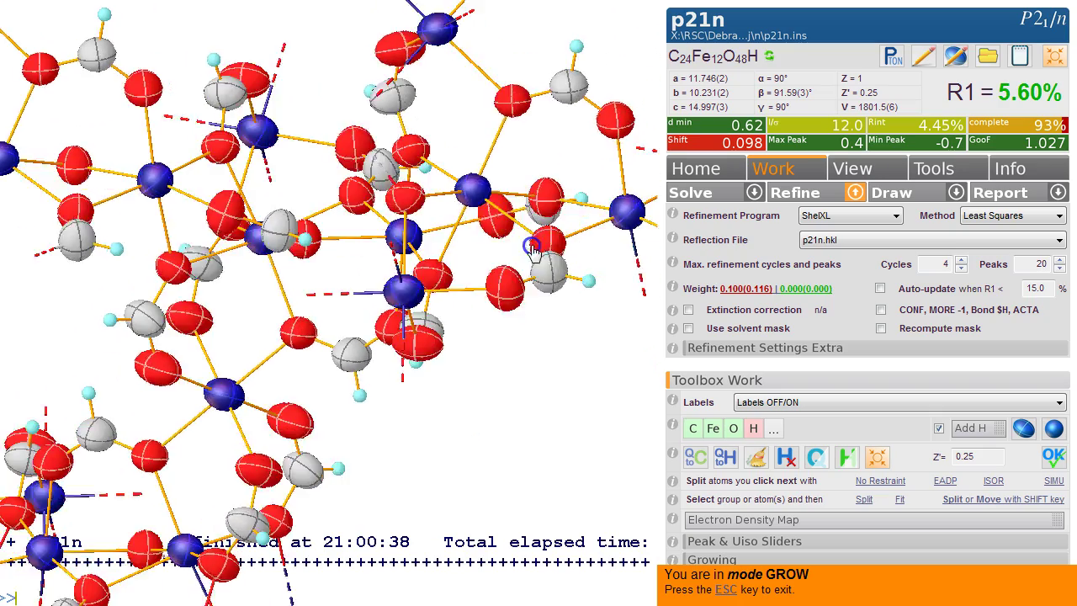
{"action": "left_click_drag", "start_coordinate": [532, 253], "coordinate": [544, 298]}
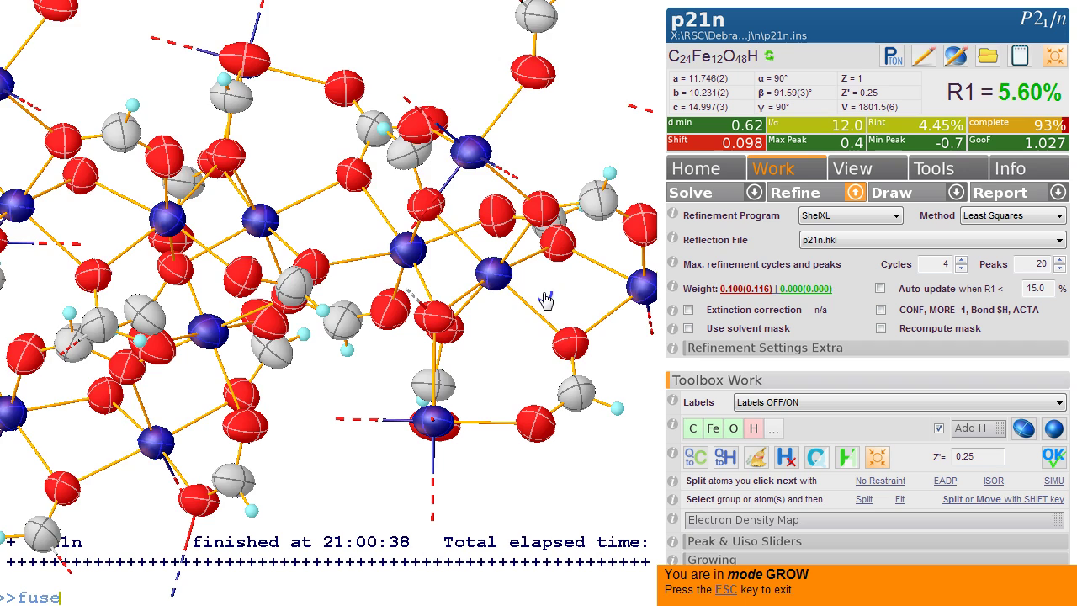
{"action": "key", "text": "Return"}
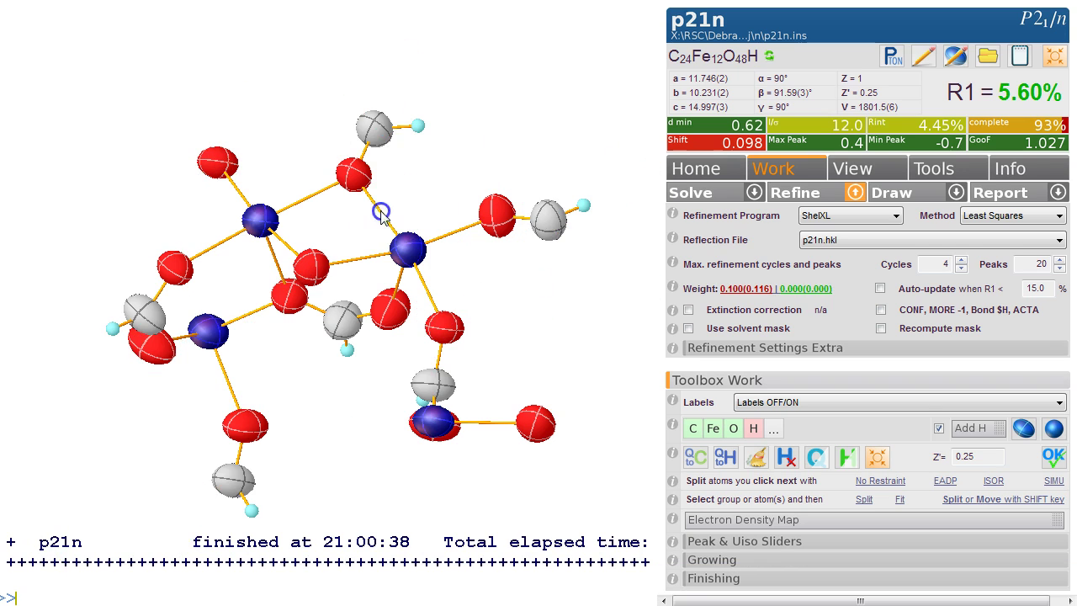
Step: Set the Growing mode to Move instead of copying atoms
{"action": "left_click_drag", "start_coordinate": [381, 213], "coordinate": [445, 191]}
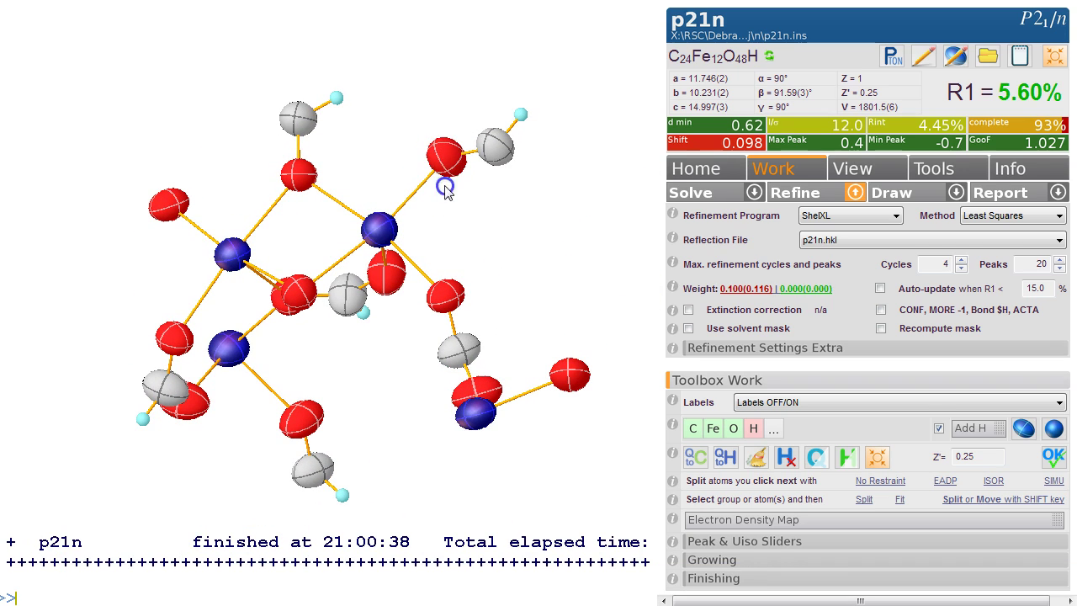
{"action": "left_click", "coordinate": [367, 140]}
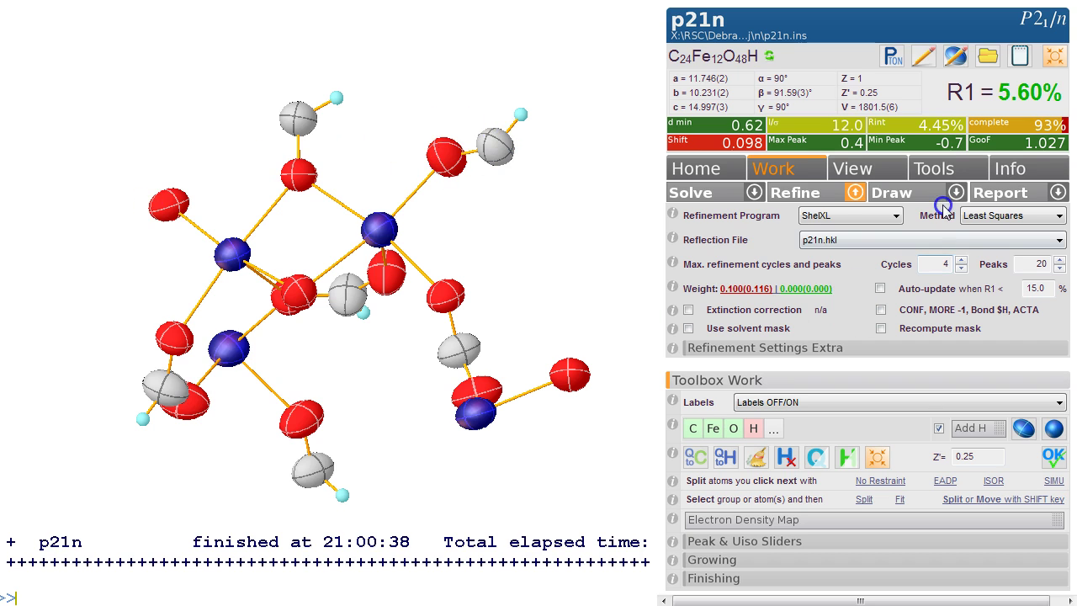
{"action": "left_click", "coordinate": [853, 192]}
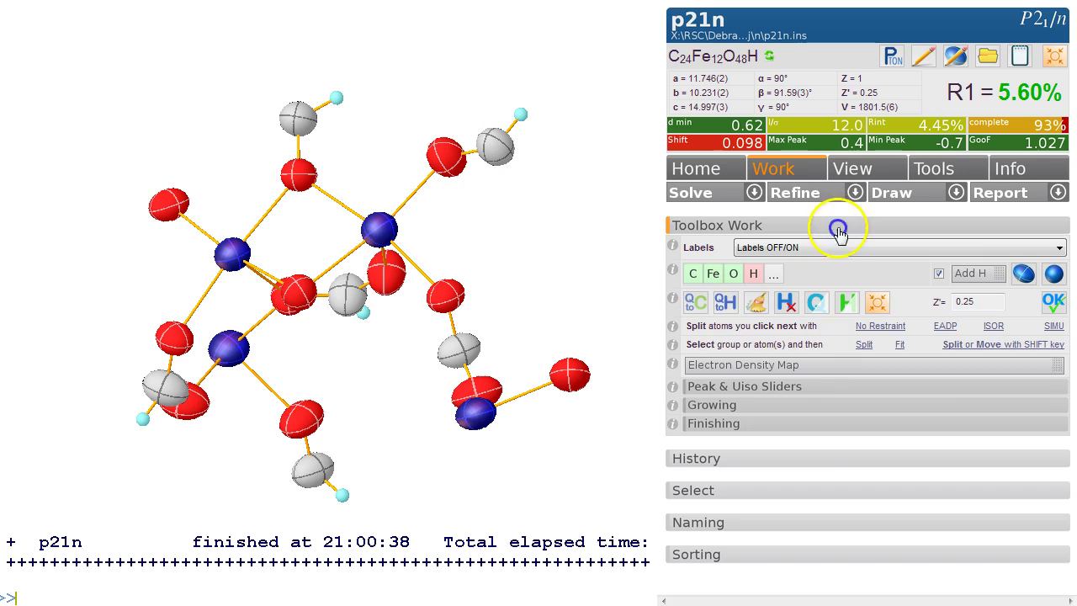
{"action": "left_click", "coordinate": [810, 403]}
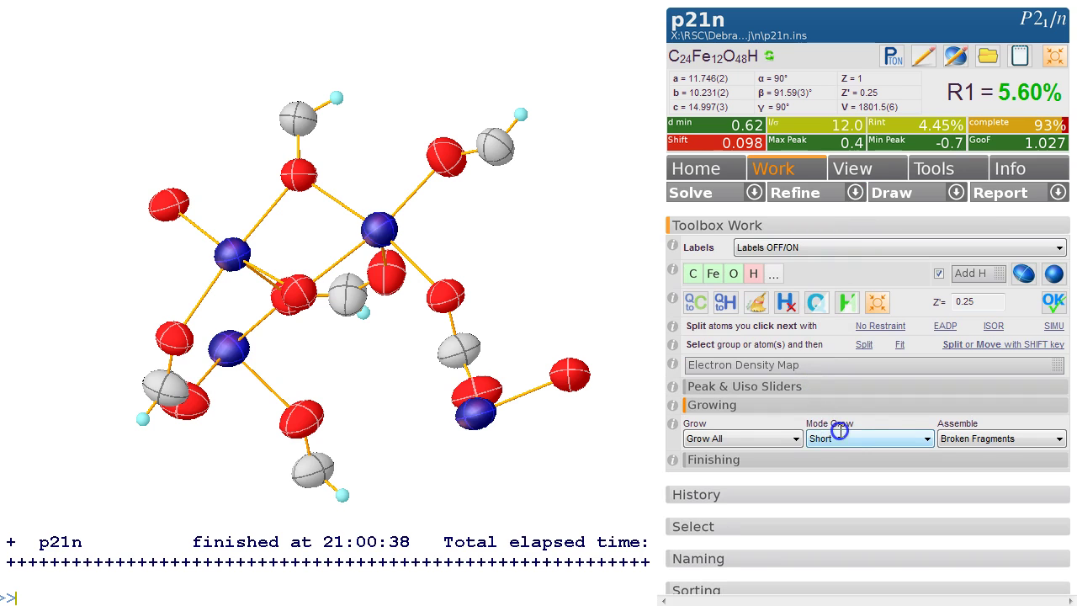
{"action": "left_click", "coordinate": [839, 431]}
{"action": "left_click", "coordinate": [863, 495]}
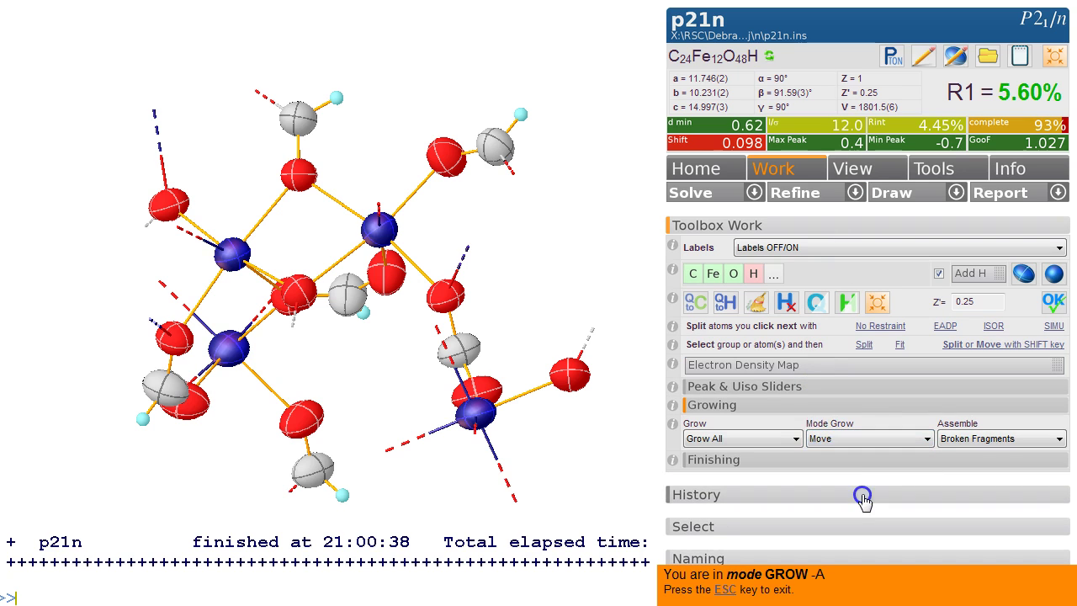
Step: Grow the missing oxygens onto the formate carbons and inspect the resulting cluster
{"action": "left_click", "coordinate": [512, 177]}
{"action": "left_click_drag", "start_coordinate": [560, 154], "coordinate": [594, 148]}
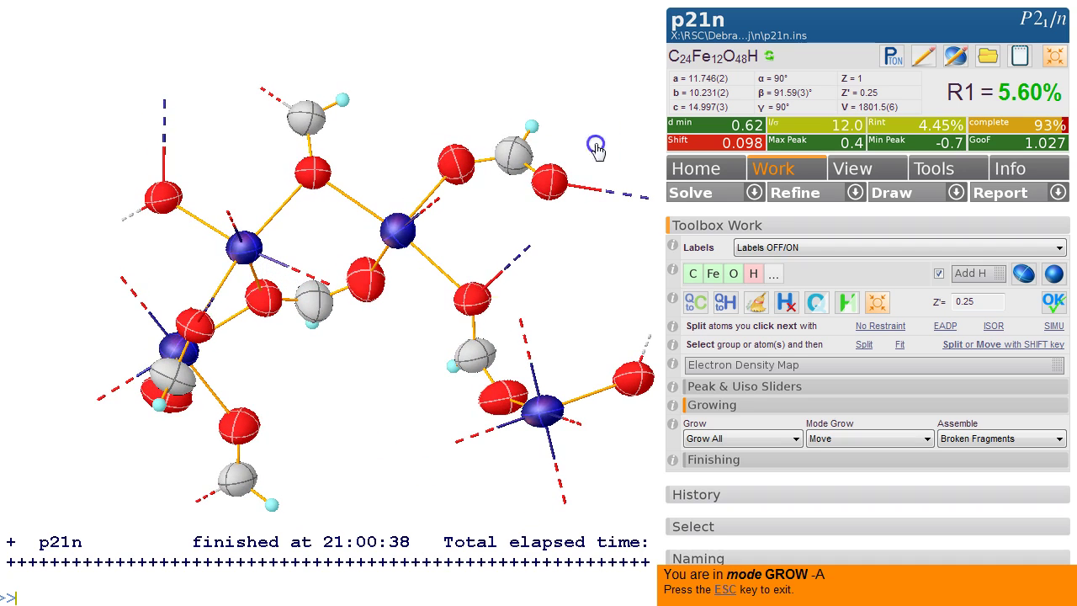
{"action": "left_click_drag", "start_coordinate": [543, 291], "coordinate": [543, 269]}
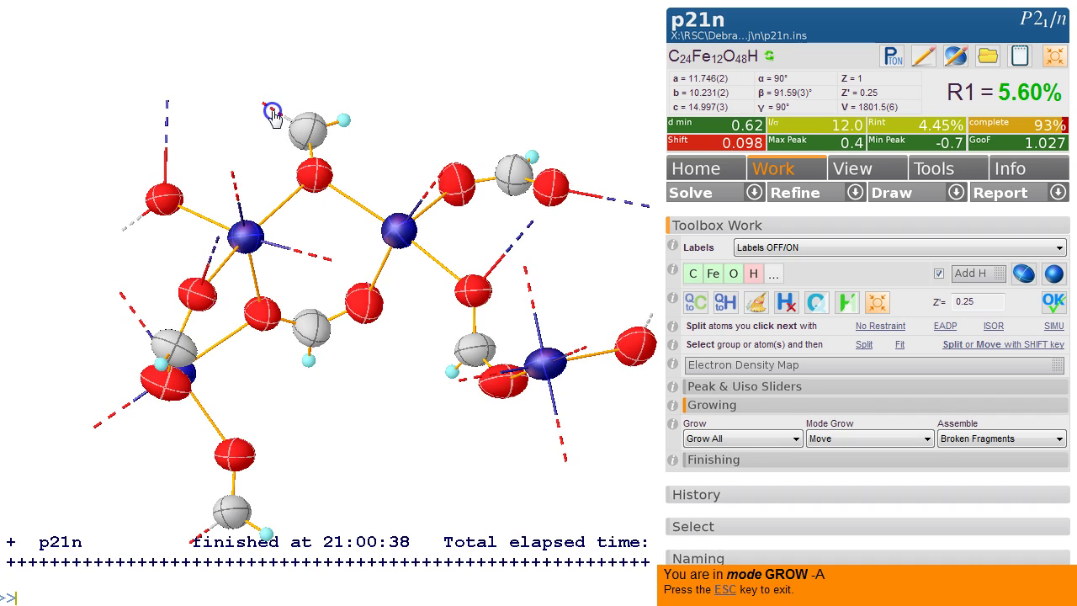
{"action": "left_click_drag", "start_coordinate": [413, 110], "coordinate": [395, 141]}
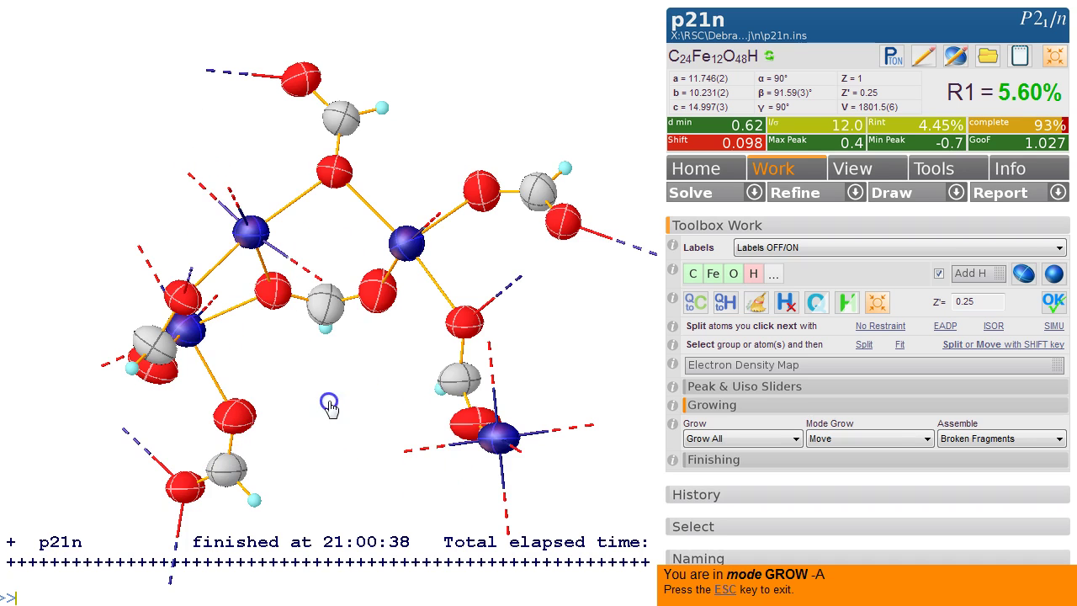
{"action": "left_click_drag", "start_coordinate": [328, 403], "coordinate": [298, 374]}
{"action": "left_click_drag", "start_coordinate": [429, 408], "coordinate": [460, 421]}
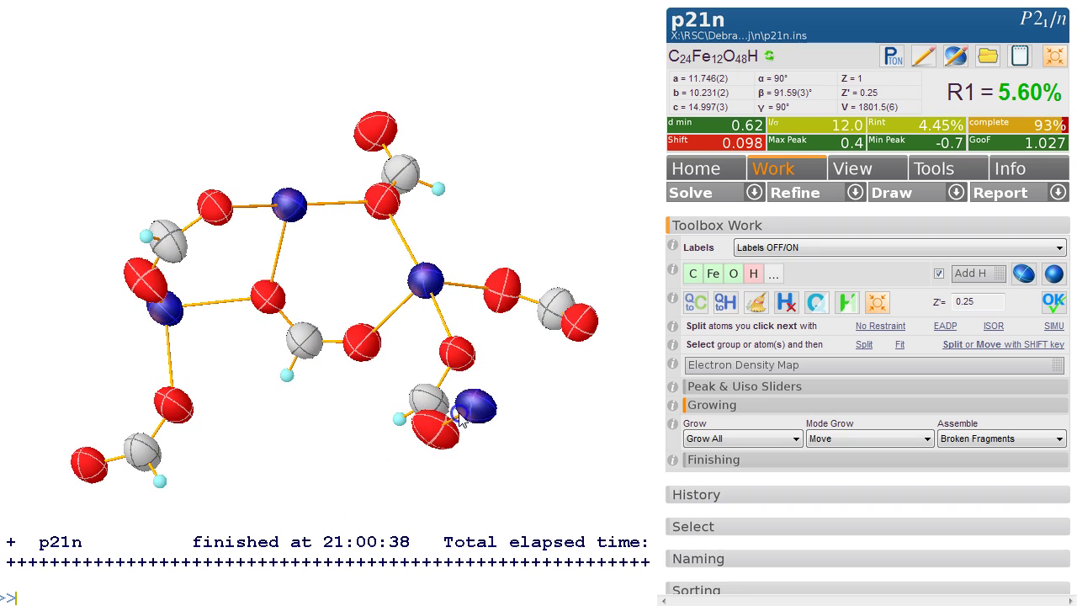
{"action": "left_click_drag", "start_coordinate": [392, 409], "coordinate": [356, 379]}
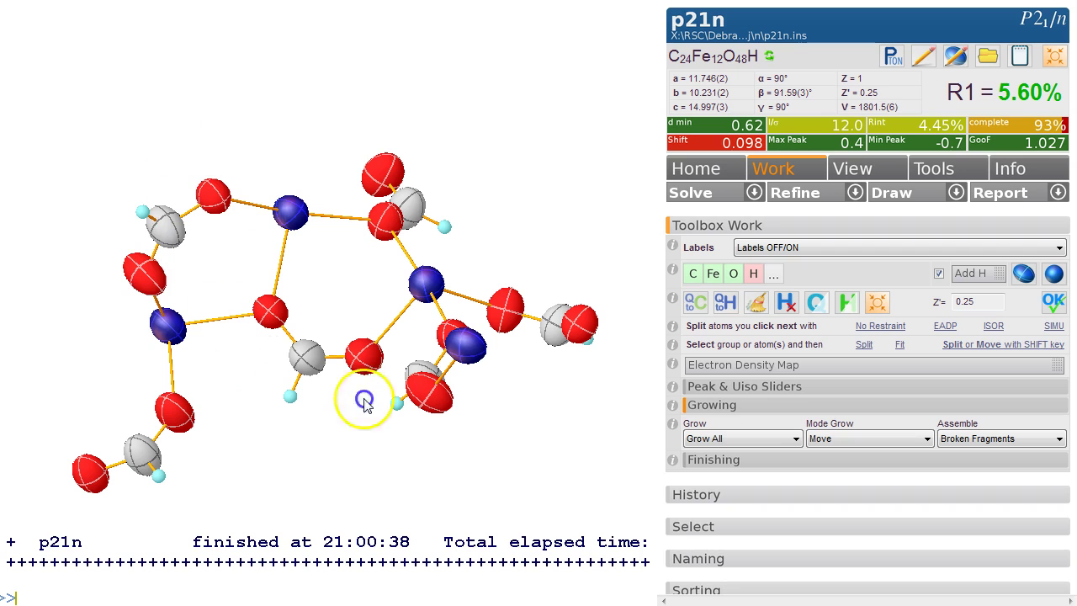
{"action": "left_click_drag", "start_coordinate": [488, 176], "coordinate": [488, 233]}
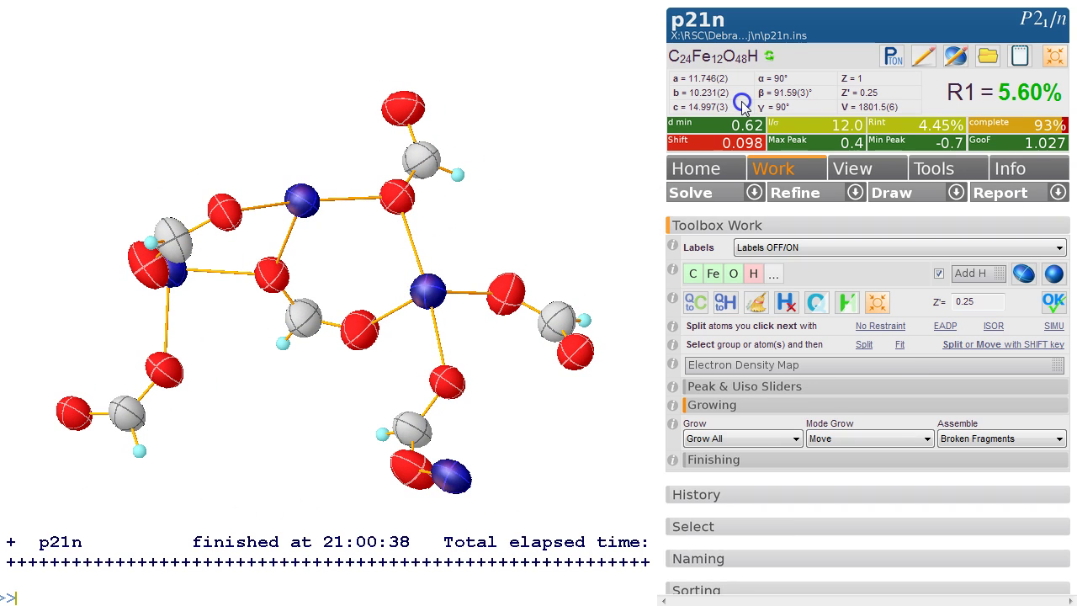
{"action": "left_click_drag", "start_coordinate": [555, 169], "coordinate": [555, 147]}
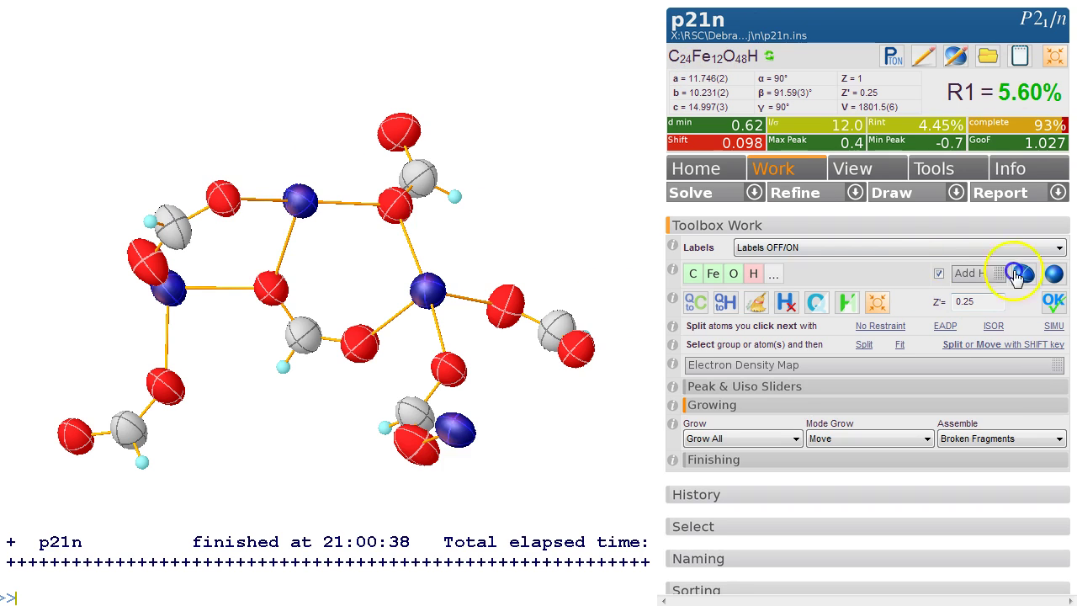
Step: Try Z' values of 2 and 4, then settle on Z' = 1 for formula C6H6Fe3O12
{"action": "left_click", "coordinate": [988, 305]}
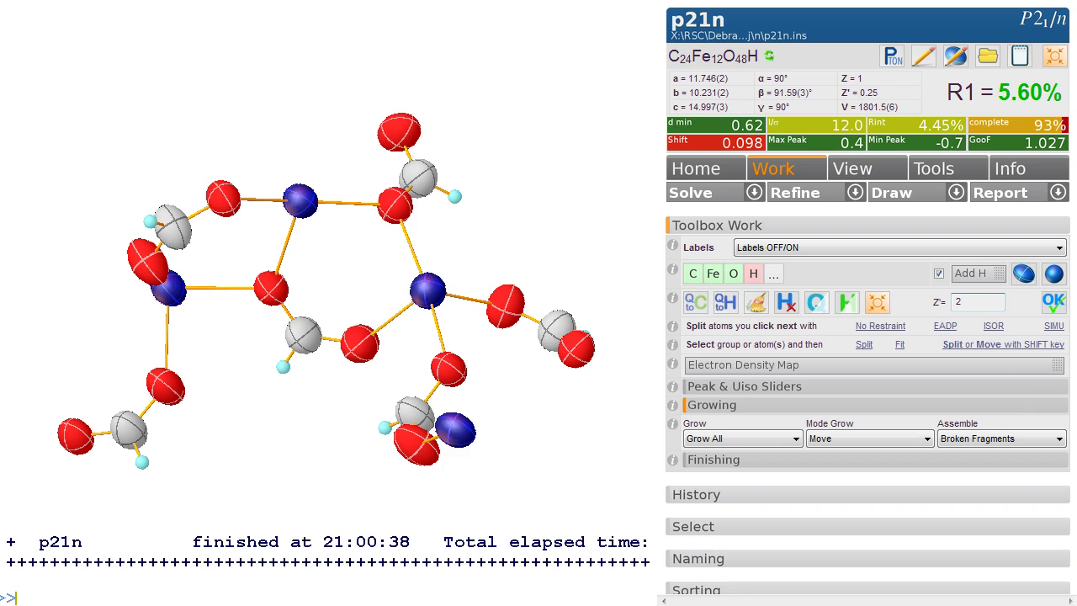
{"action": "left_click", "coordinate": [1054, 301]}
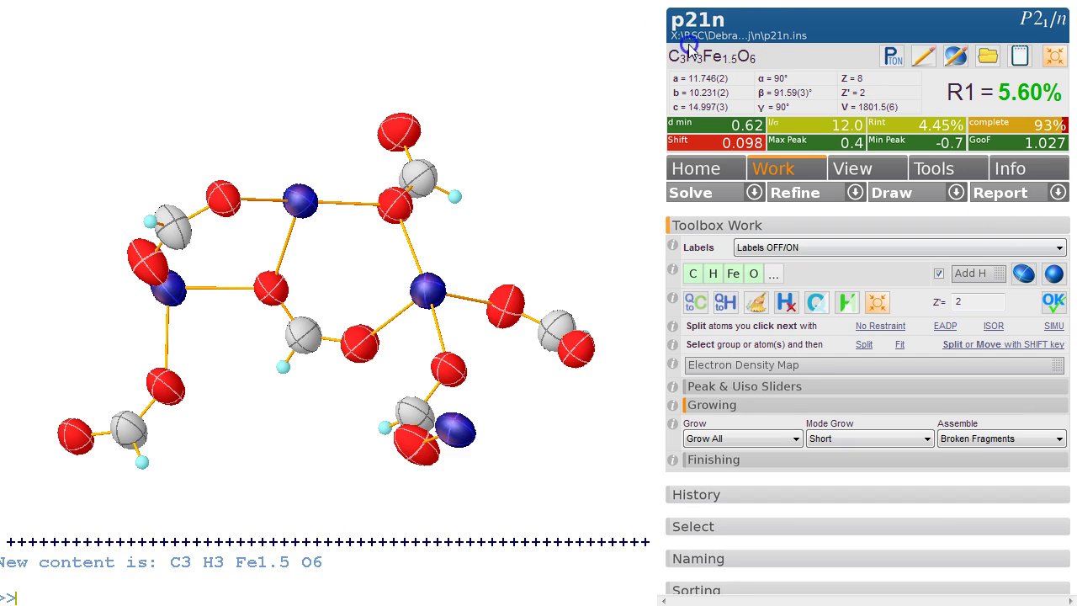
{"action": "left_click", "coordinate": [968, 304]}
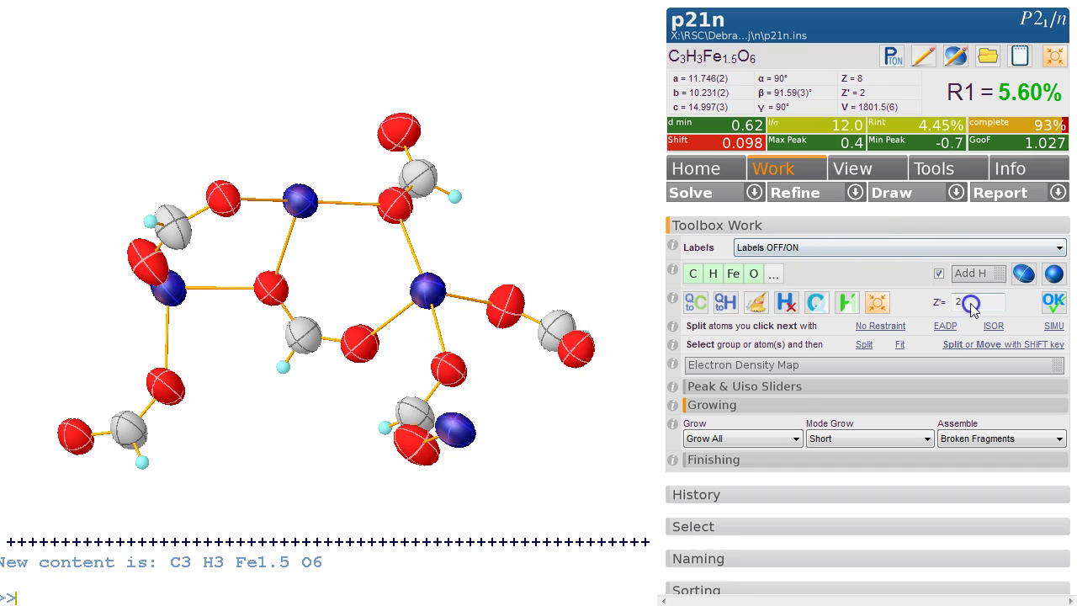
{"action": "type", "text": "4"}
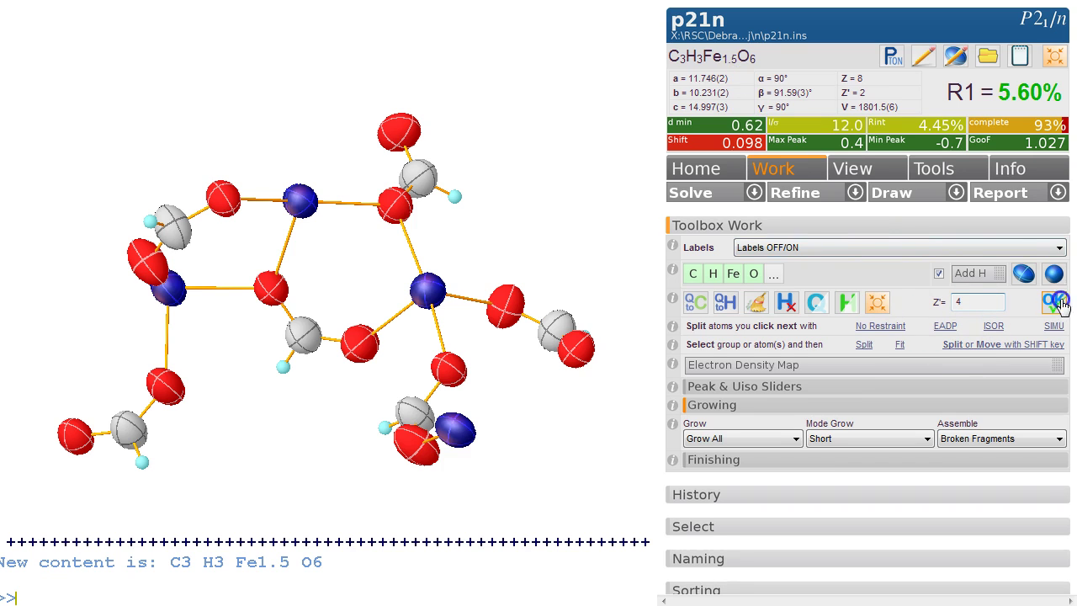
{"action": "left_click", "coordinate": [1057, 304]}
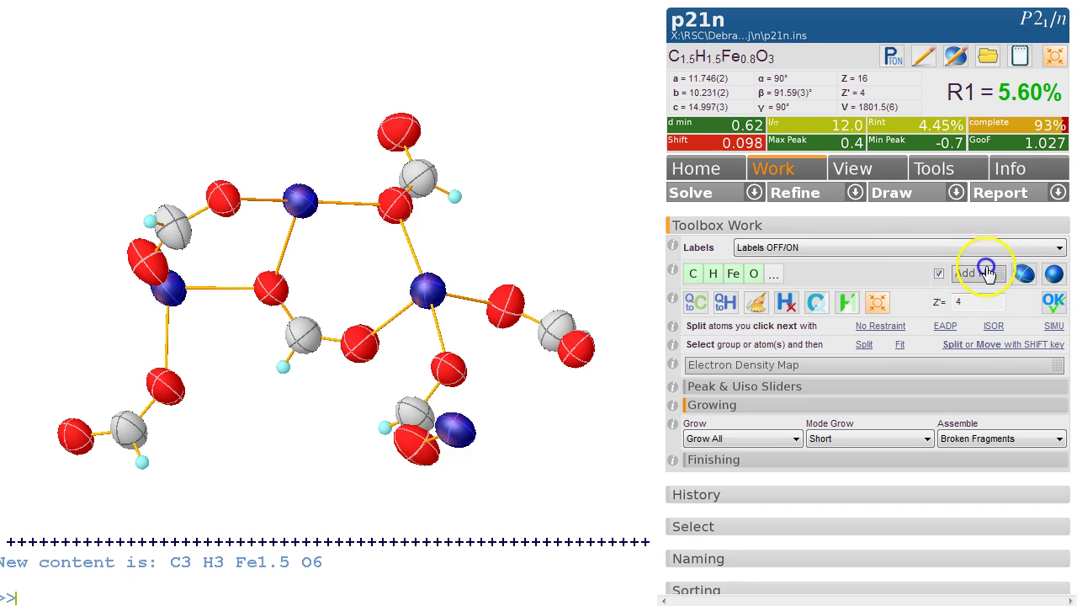
{"action": "left_click", "coordinate": [976, 302]}
{"action": "type", "text": "1"}
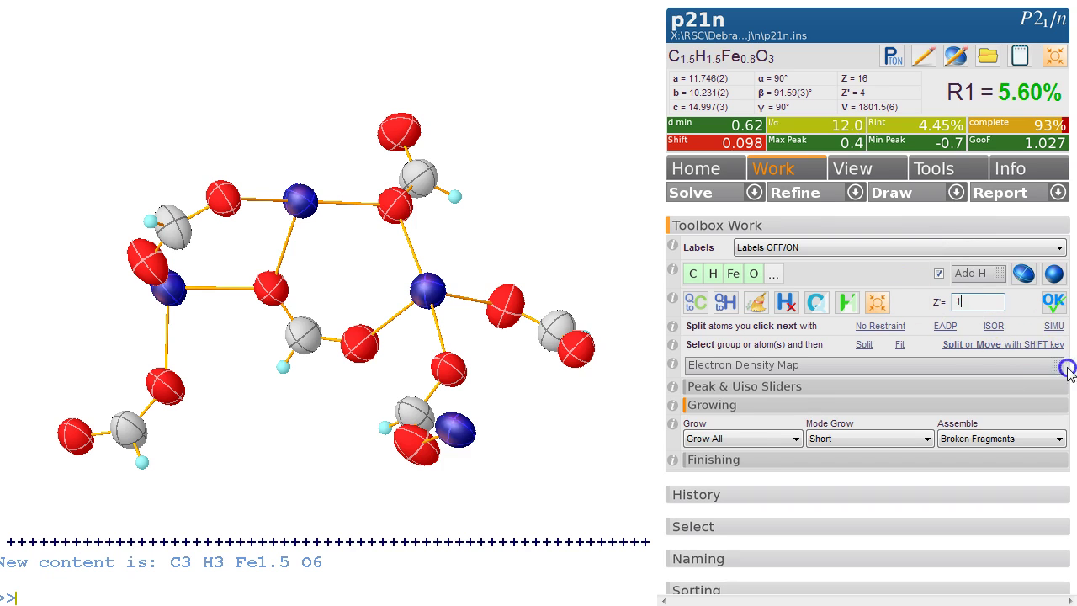
{"action": "left_click", "coordinate": [1051, 308]}
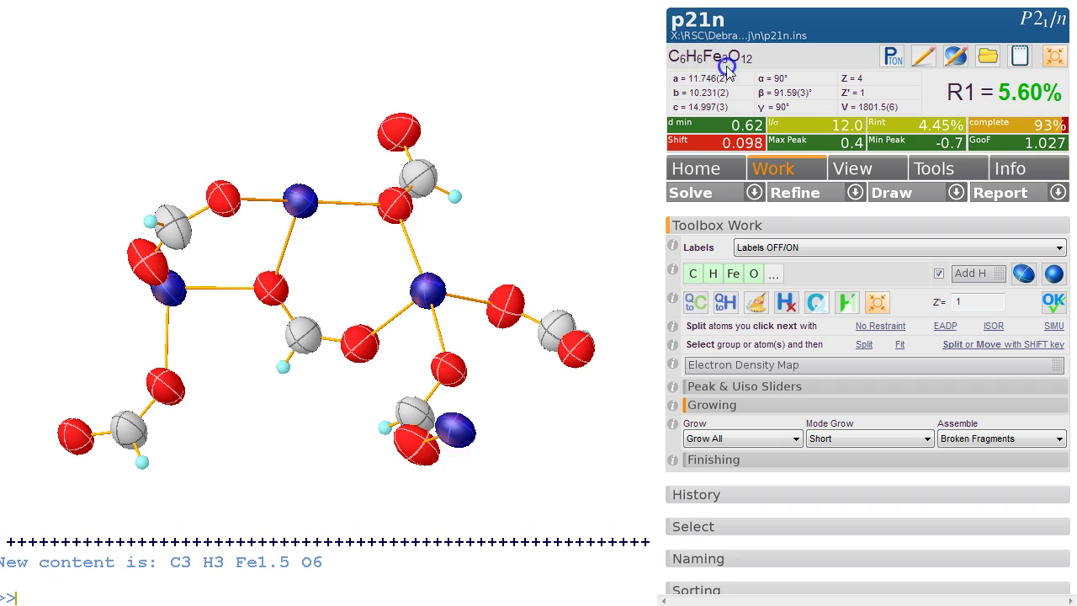
Step: Refine again with Z' = 1, bringing the maximum shift to -0.001
{"action": "left_click_drag", "start_coordinate": [423, 173], "coordinate": [409, 132]}
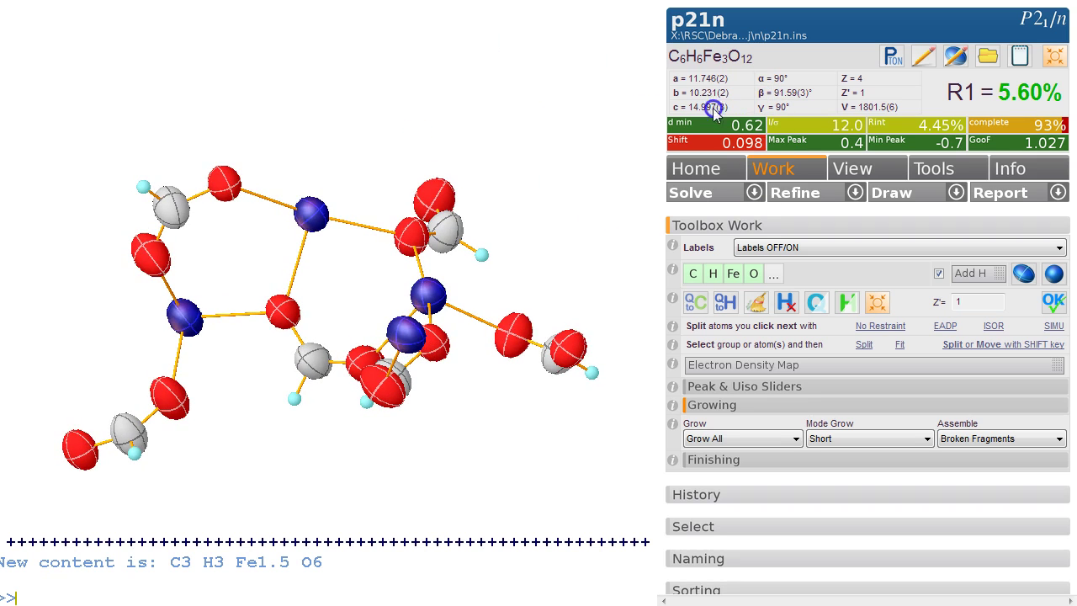
{"action": "left_click", "coordinate": [794, 195]}
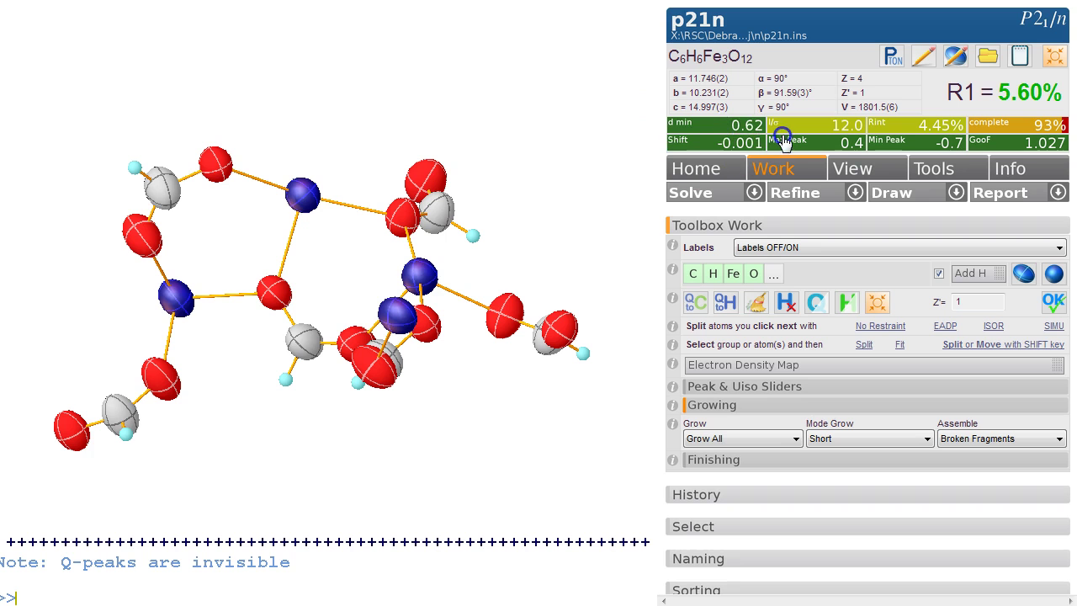
{"action": "mouse_move", "coordinate": [483, 101]}
{"action": "left_mouse_down"}
{"action": "mouse_move", "coordinate": [493, 126]}
{"action": "mouse_move", "coordinate": [474, 159]}
{"action": "mouse_move", "coordinate": [485, 110]}
{"action": "left_mouse_up"}
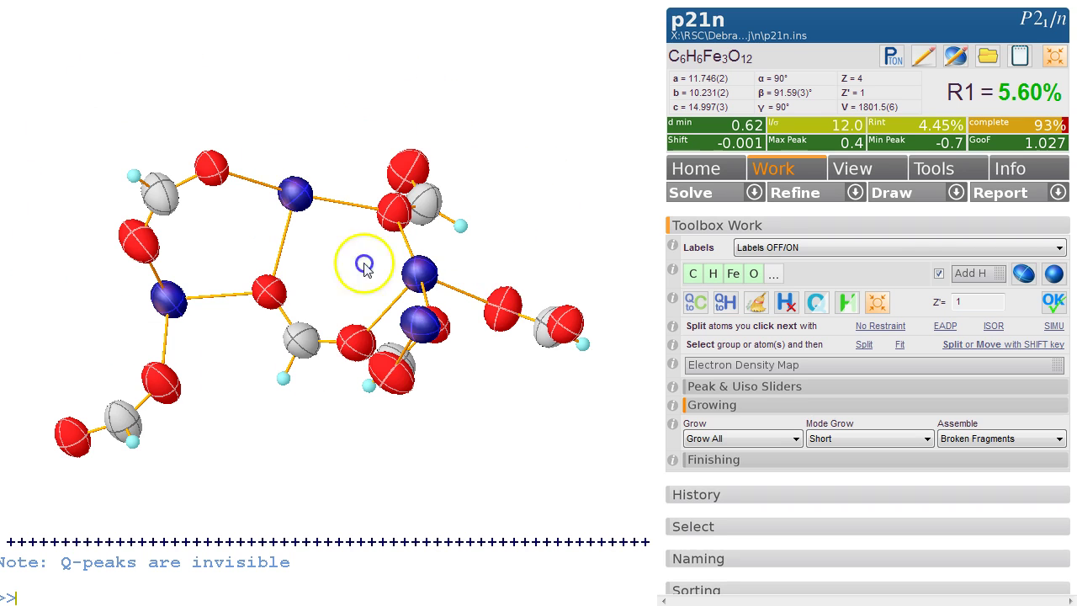
{"action": "left_click_drag", "start_coordinate": [362, 260], "coordinate": [345, 275]}
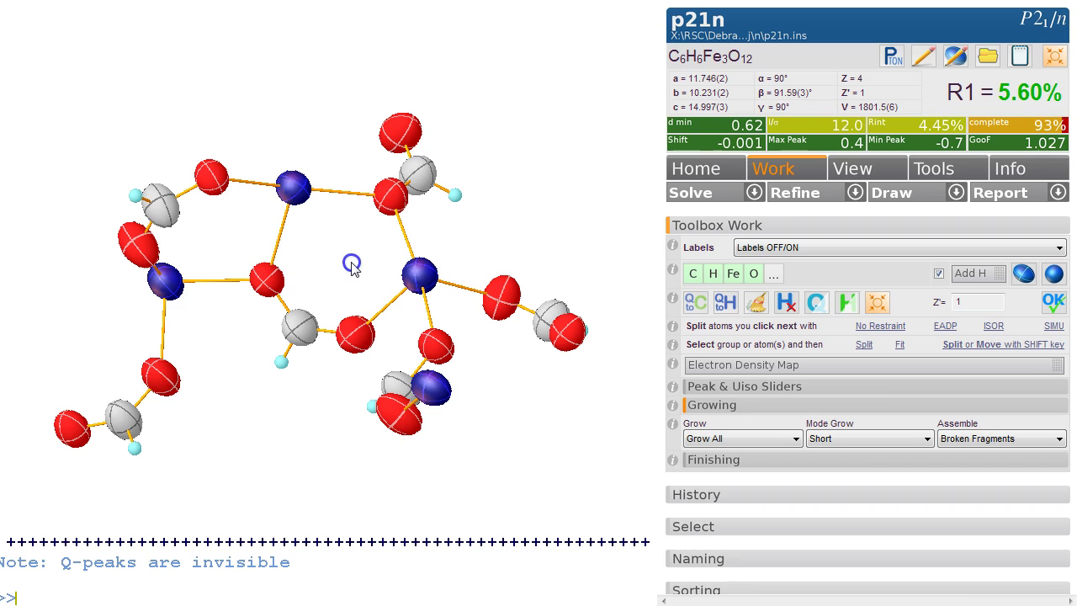
{"action": "mouse_move", "coordinate": [359, 263]}
{"action": "left_mouse_down"}
{"action": "mouse_move", "coordinate": [368, 230]}
{"action": "mouse_move", "coordinate": [345, 266]}
{"action": "left_mouse_up"}
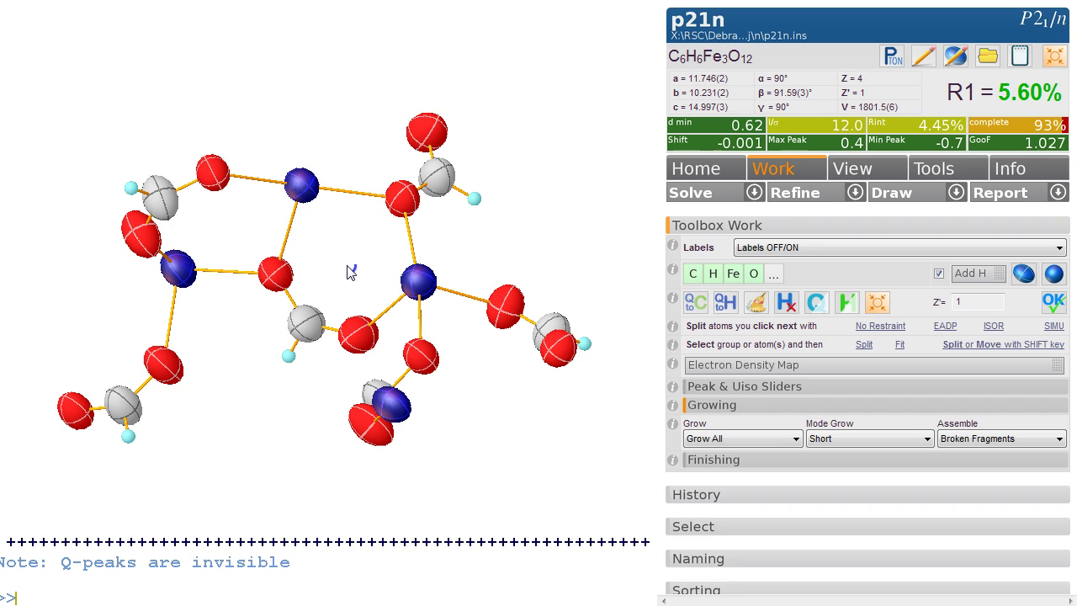
{"action": "left_click_drag", "start_coordinate": [351, 272], "coordinate": [356, 241]}
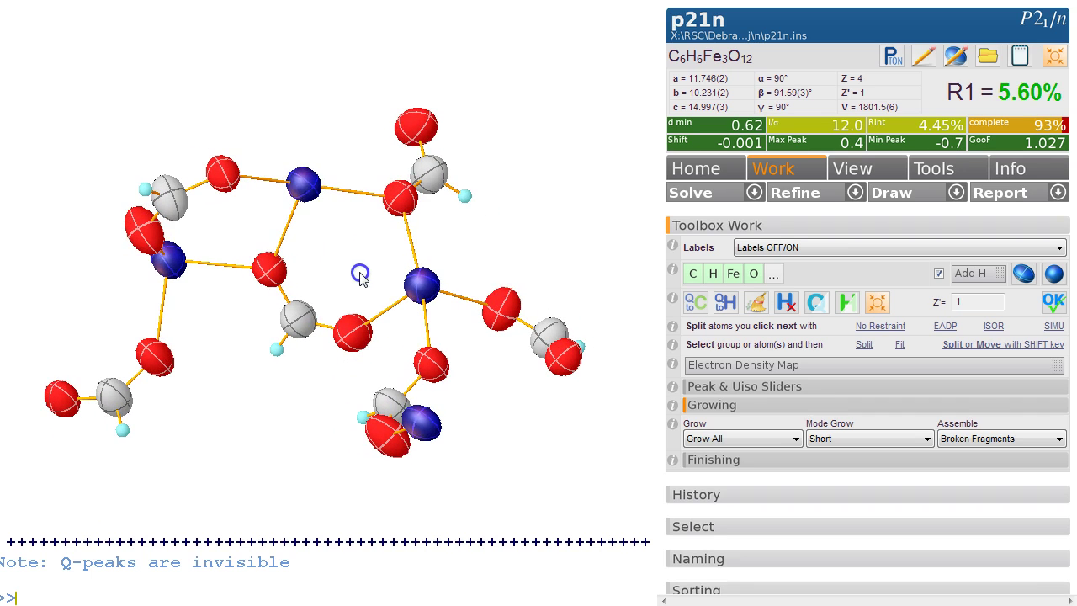